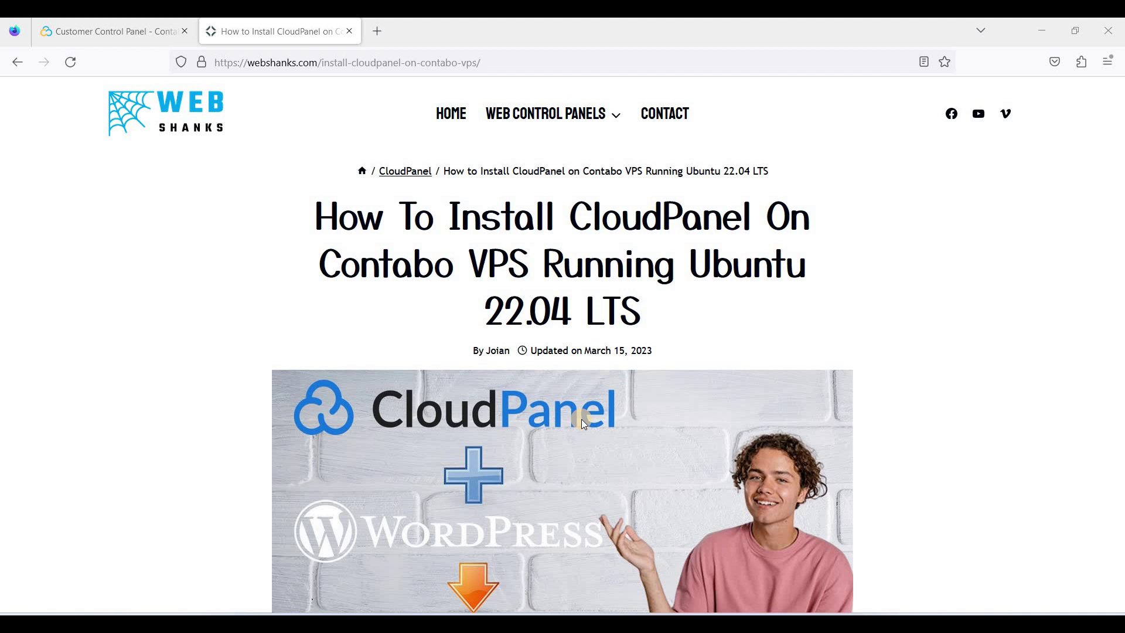
Step: Read the tutorial's Prerequisites and Step 1, then return to the Contabo VPS control page
scroll(559, 421, "down", 1)
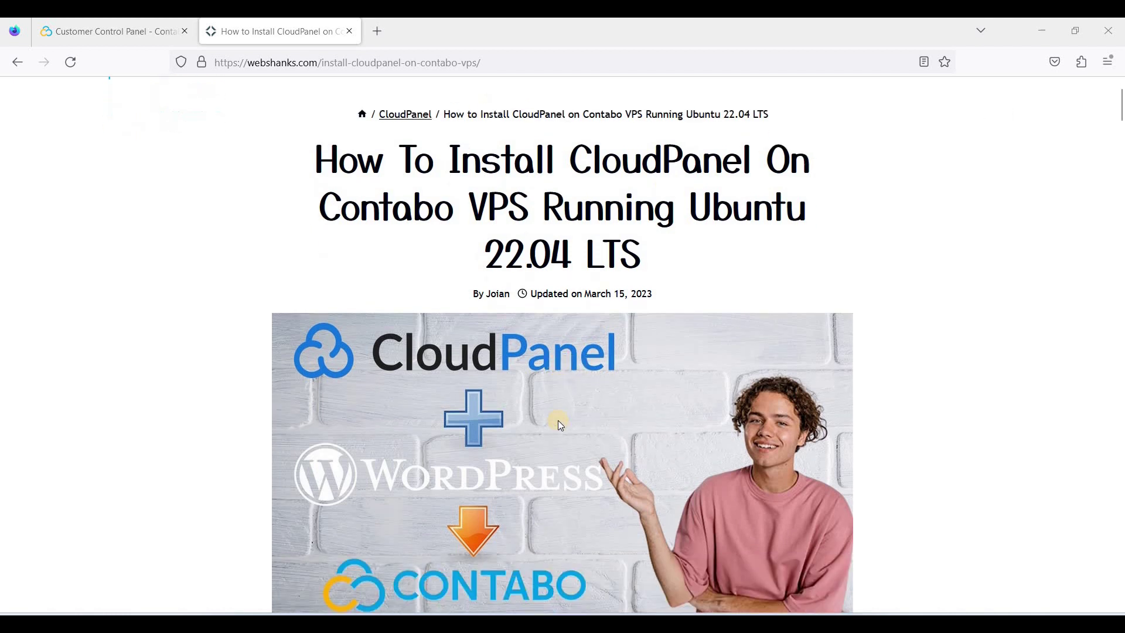
scroll(558, 422, "down", 7)
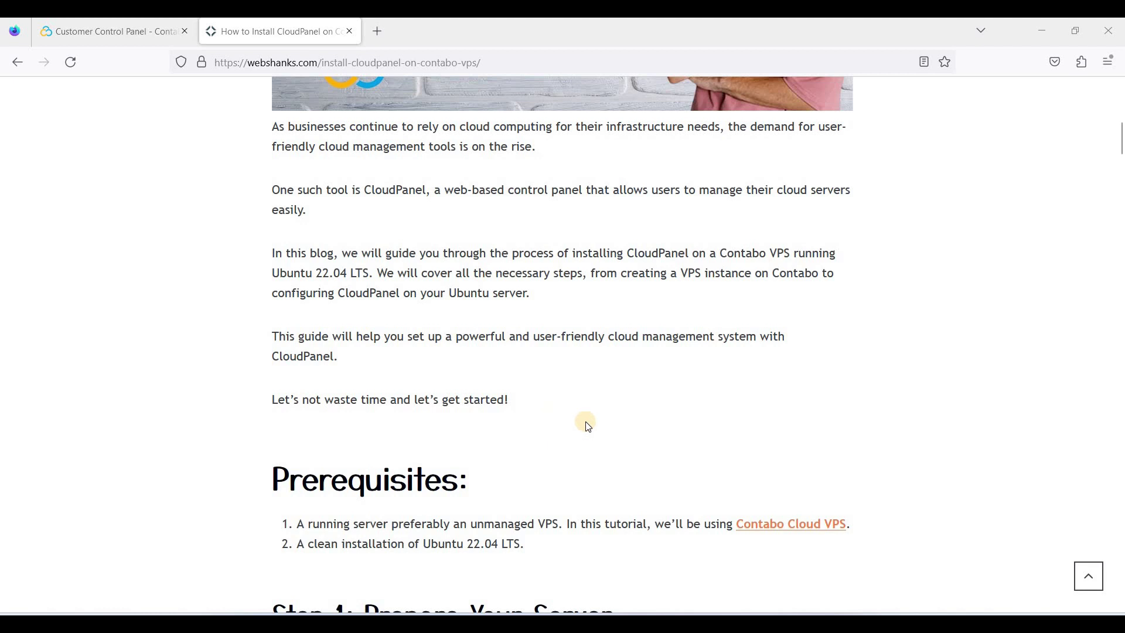
scroll(588, 427, "down", 2)
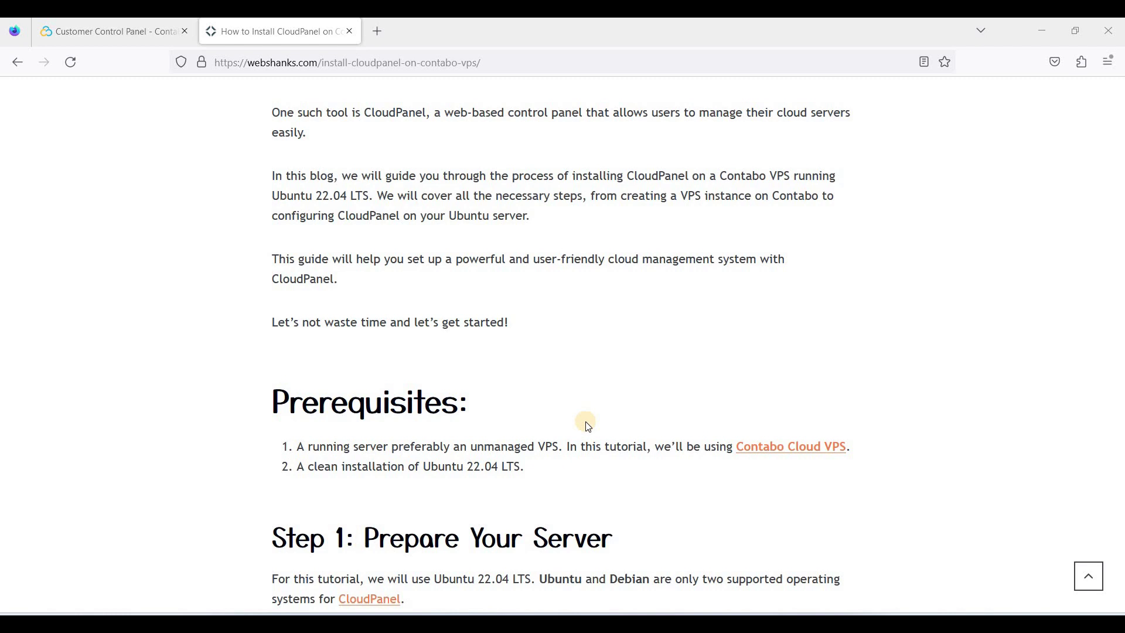
left_click(123, 40)
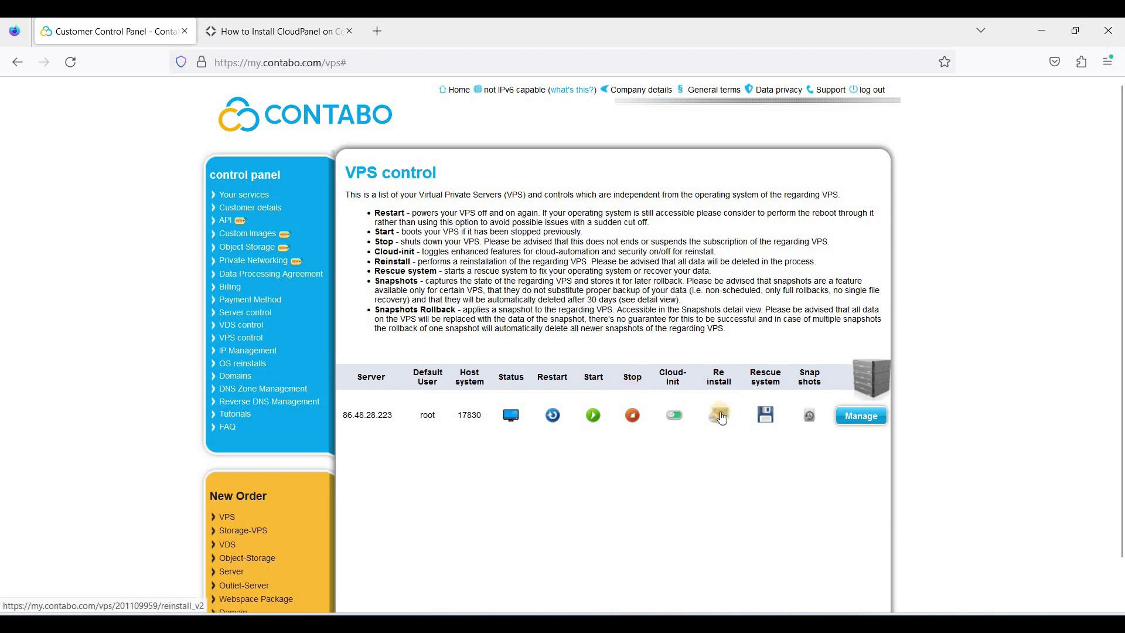
Step: Start a VPS reinstall and select the Ubuntu 22.04 (LTS) standard image
scroll(720, 399, "down", 1)
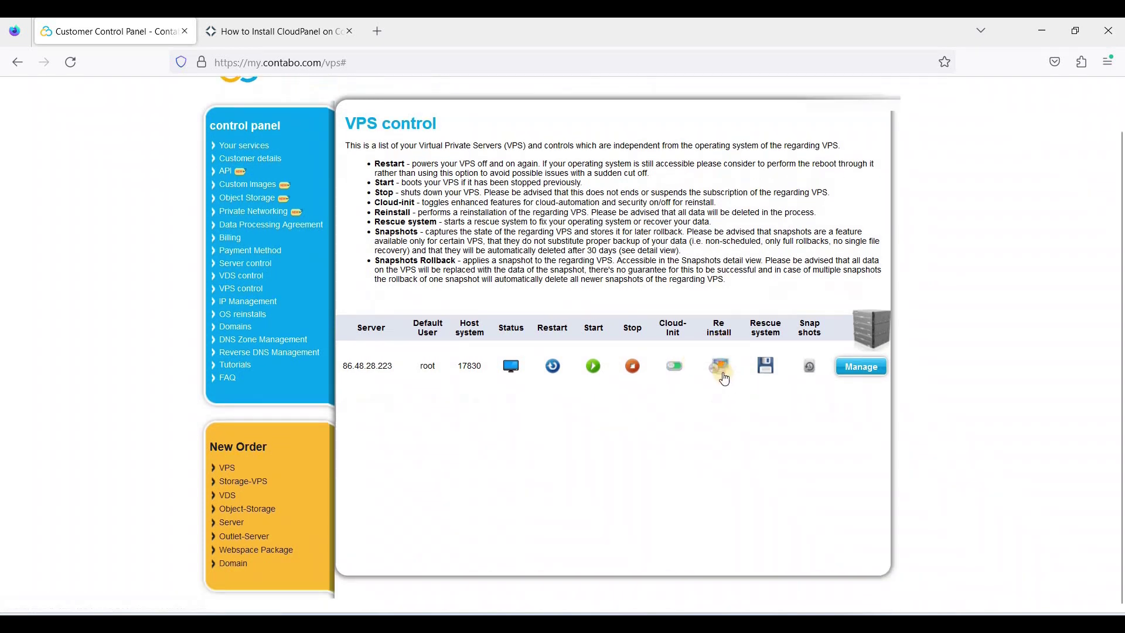
left_click(724, 370)
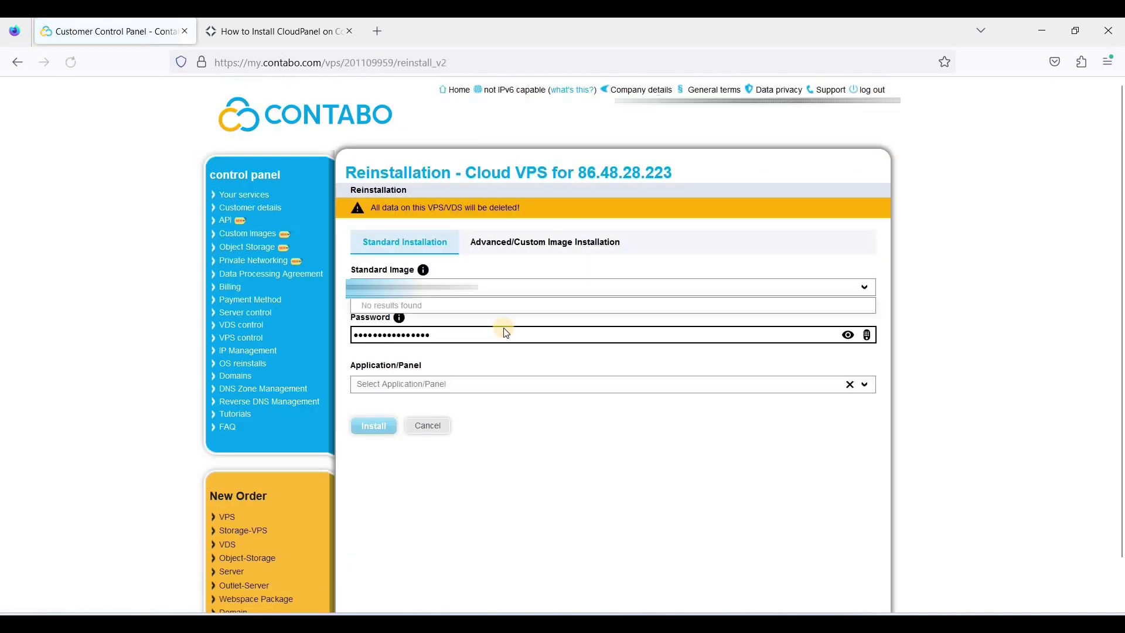
left_click(431, 287)
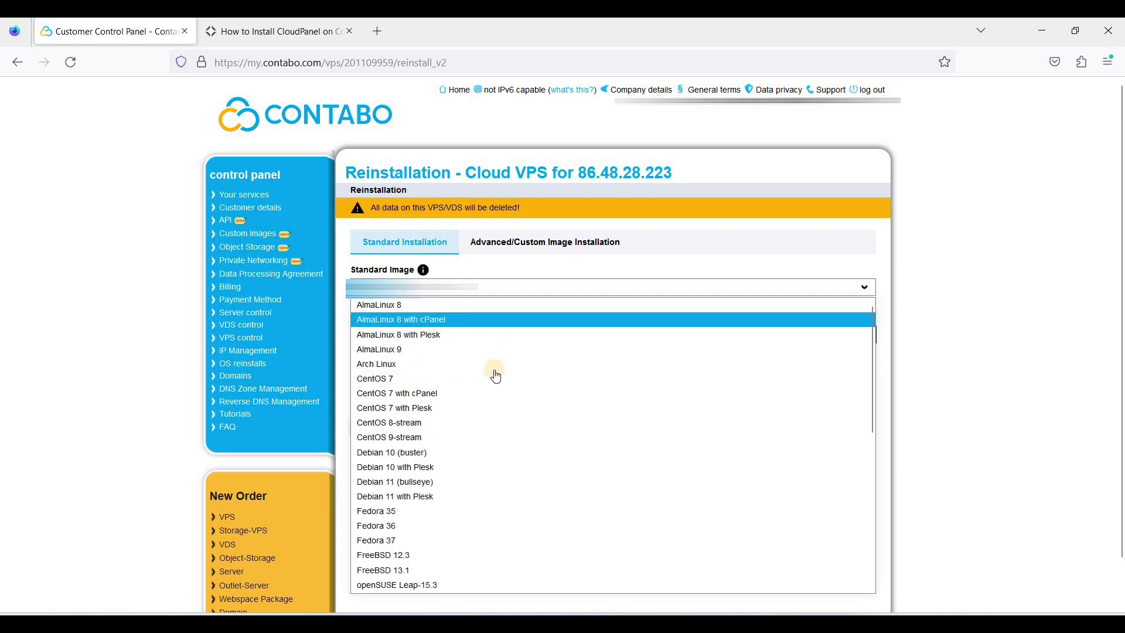
scroll(468, 410, "down", 1)
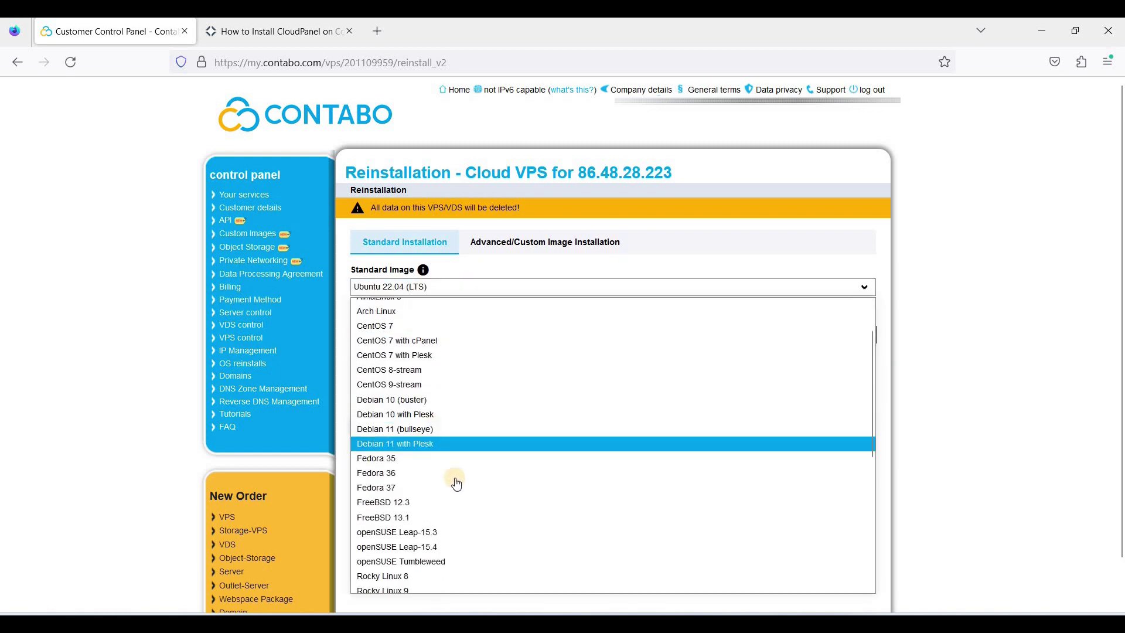
scroll(463, 487, "down", 2)
scroll(433, 527, "down", 3)
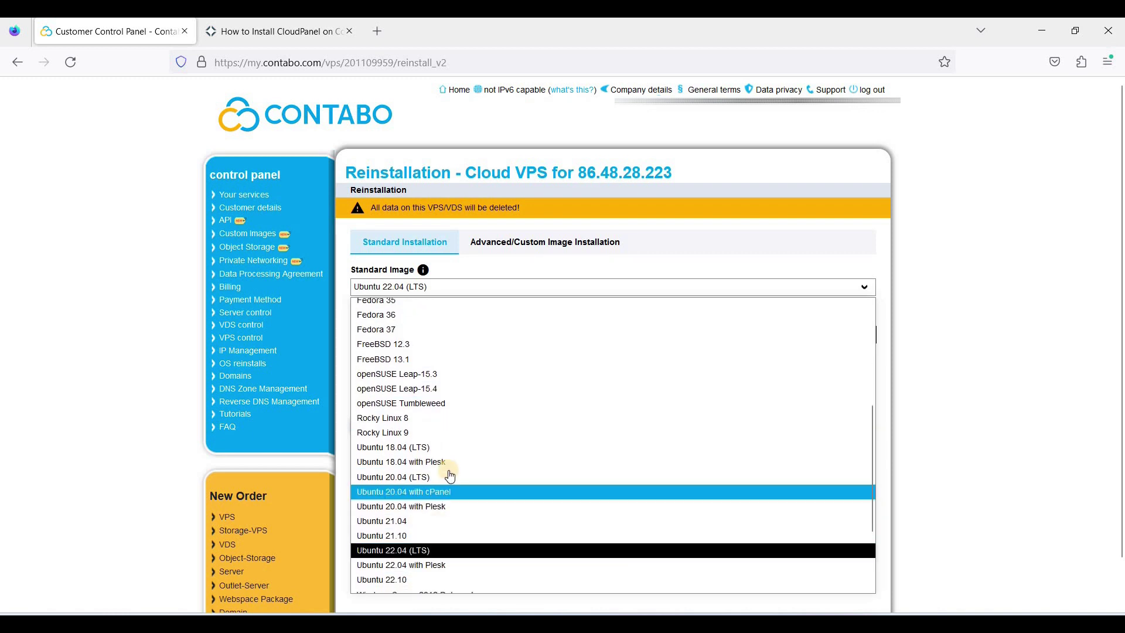
scroll(440, 457, "up", 3)
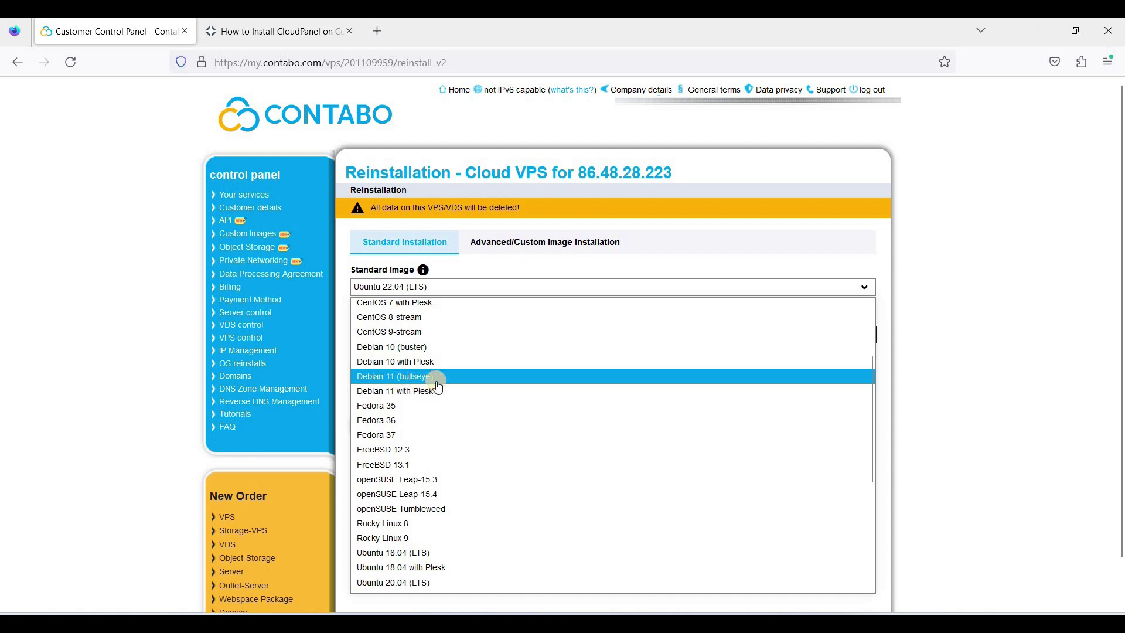
scroll(431, 439, "down", 5)
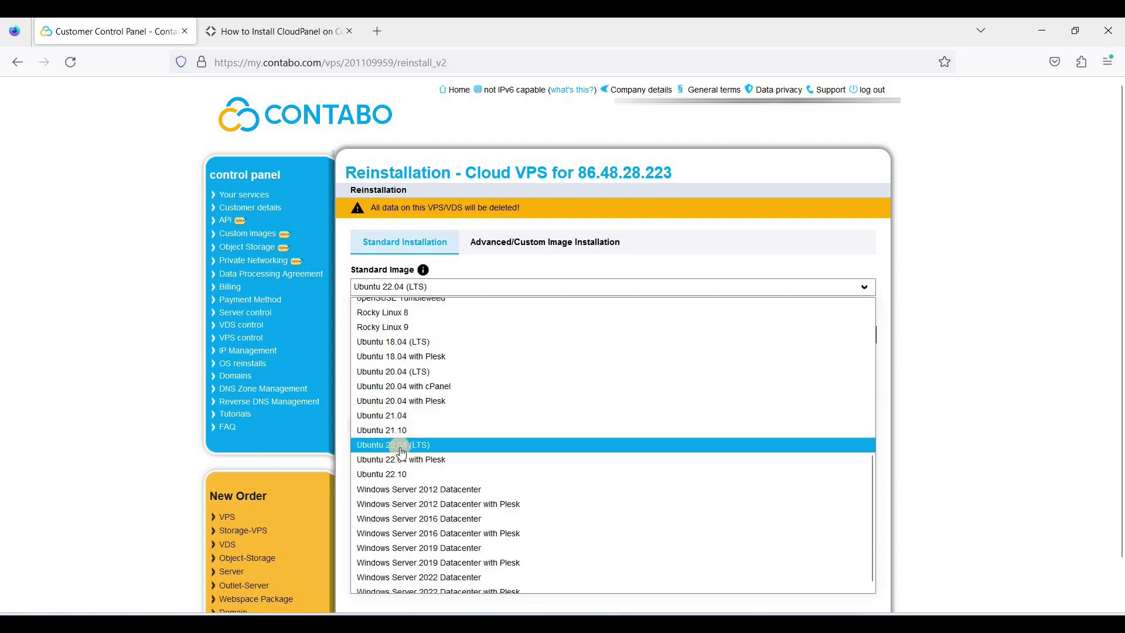
left_click(423, 446)
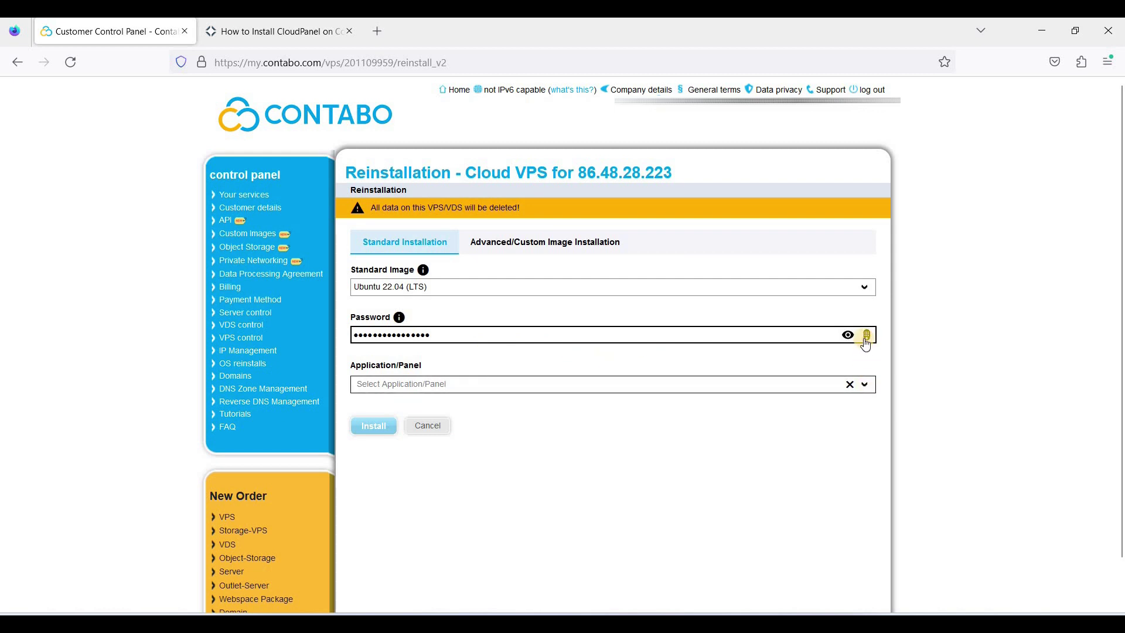
Step: Reveal the generated root password and copy it to the clipboard
left_click(846, 341)
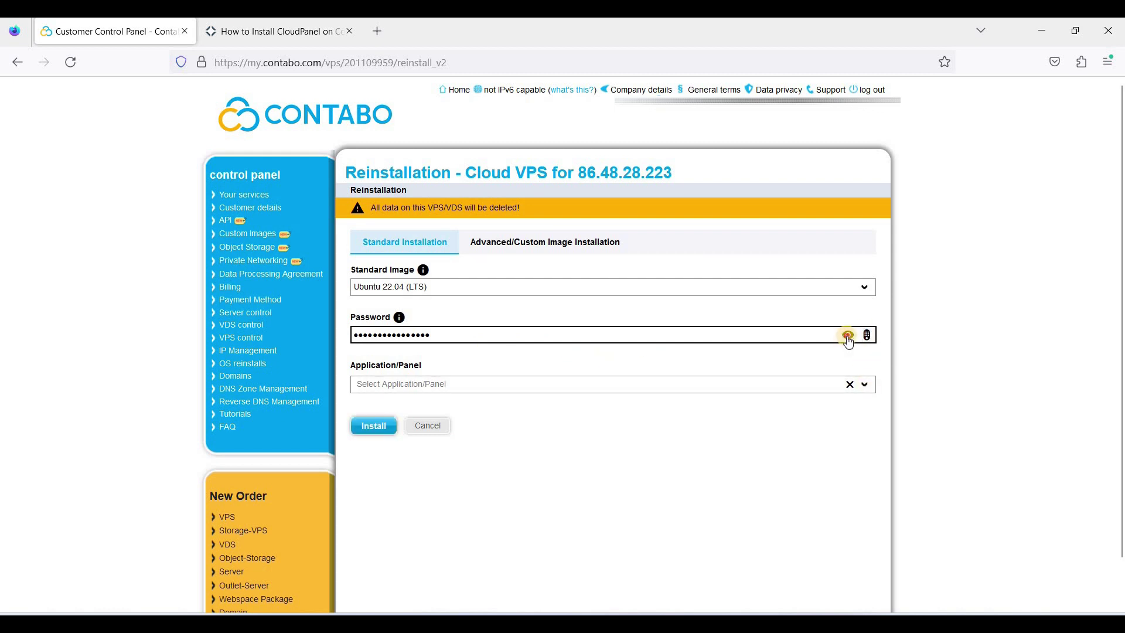
triple_click(381, 335)
right_click(390, 339)
left_click(427, 170)
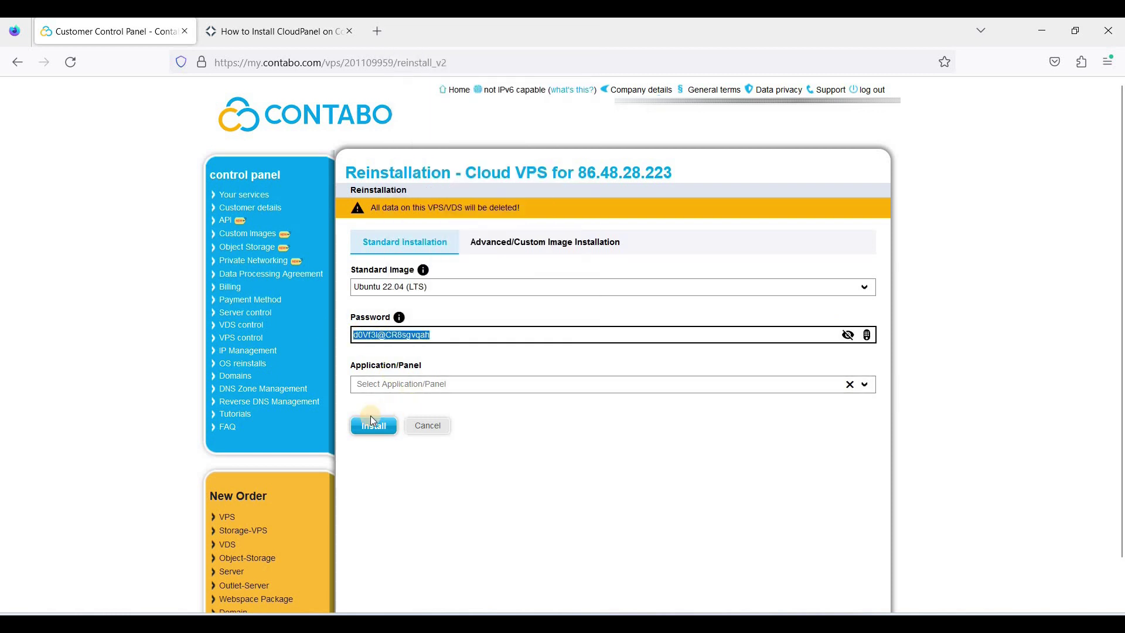
Step: Install the image, confirm the wipe, and decline saving the login in Firefox
left_click(373, 425)
left_click(769, 404)
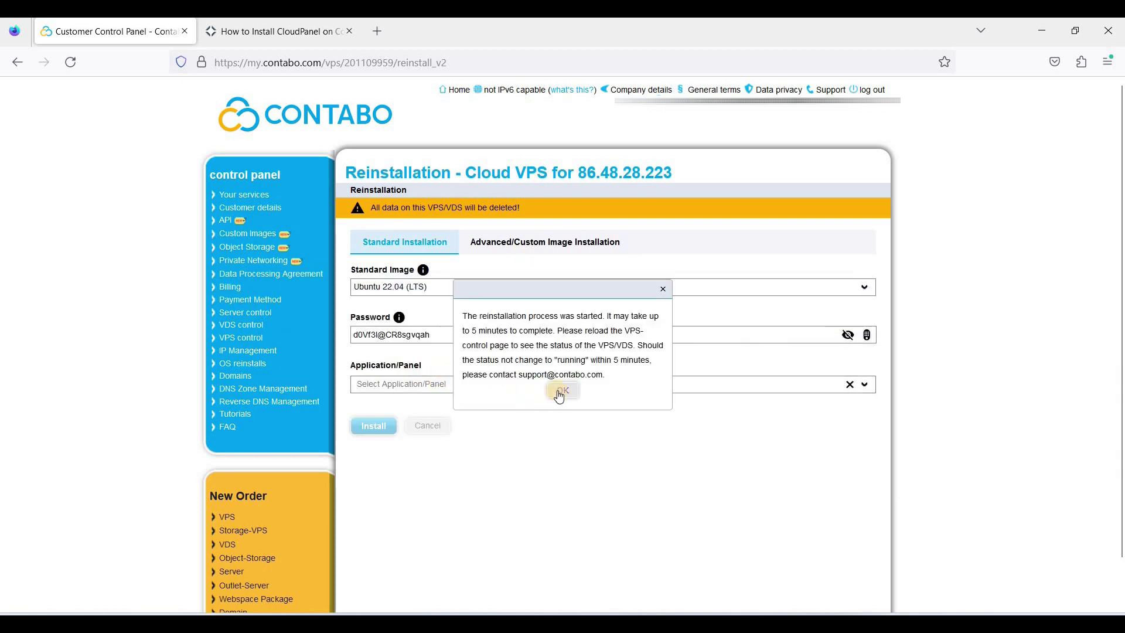
left_click(563, 390)
left_click(415, 218)
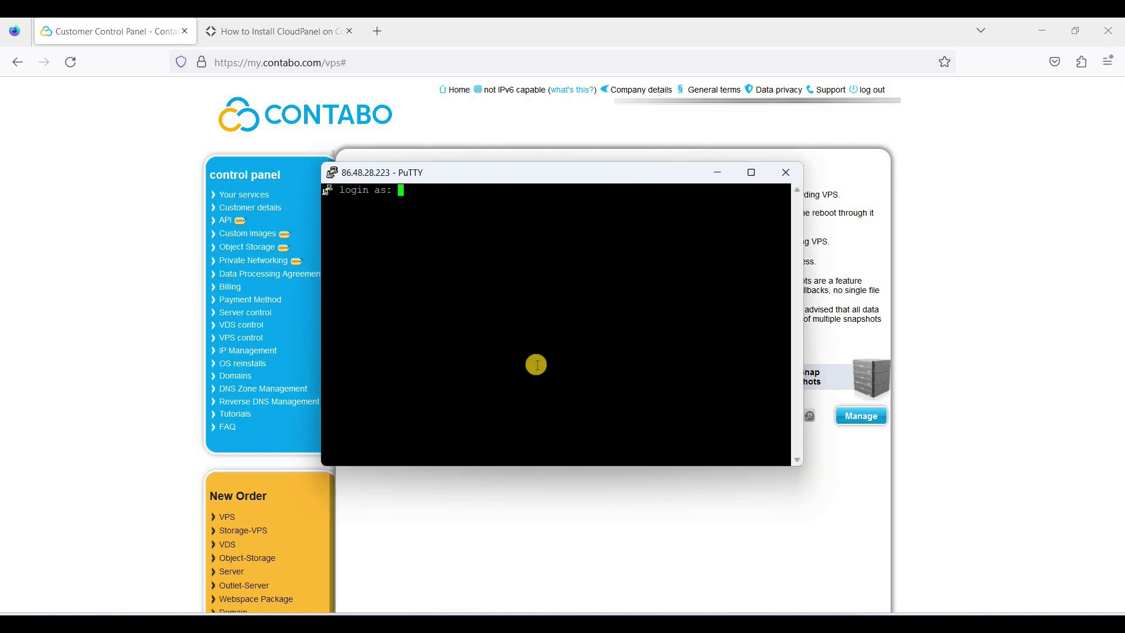
Step: Log in to the server in PuTTY as root with the copied password
type("root")
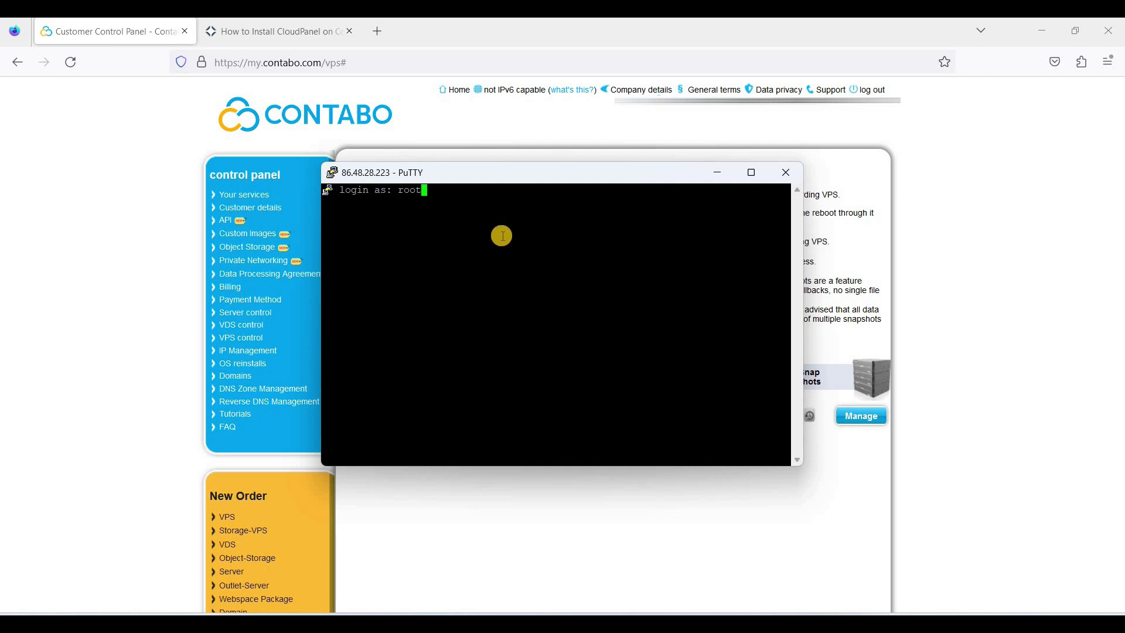
key("Return")
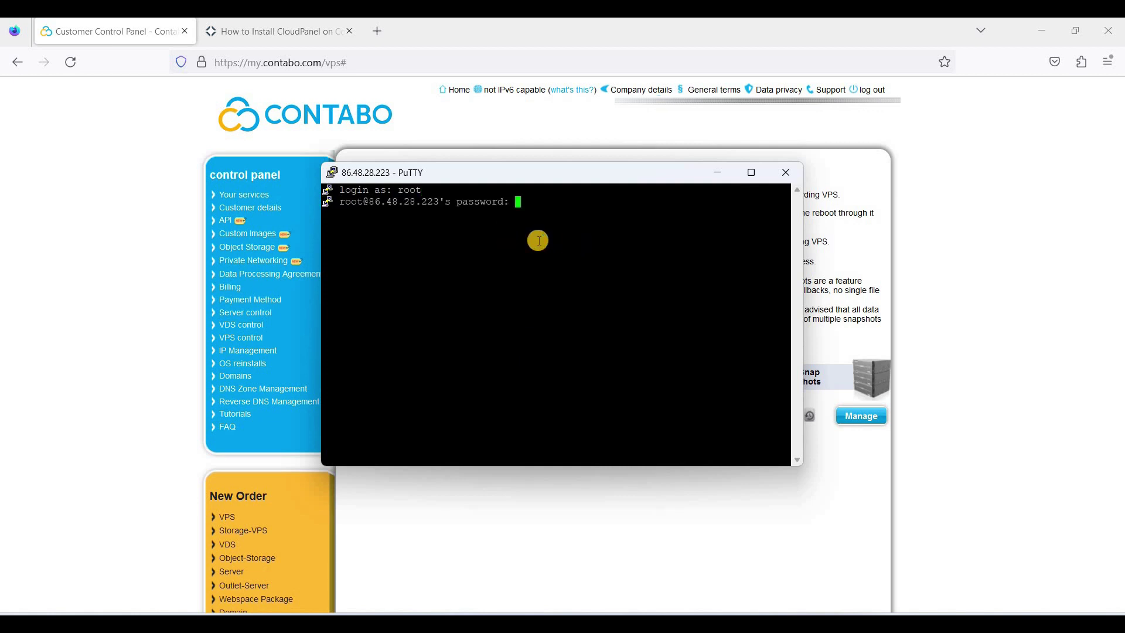
key("Return")
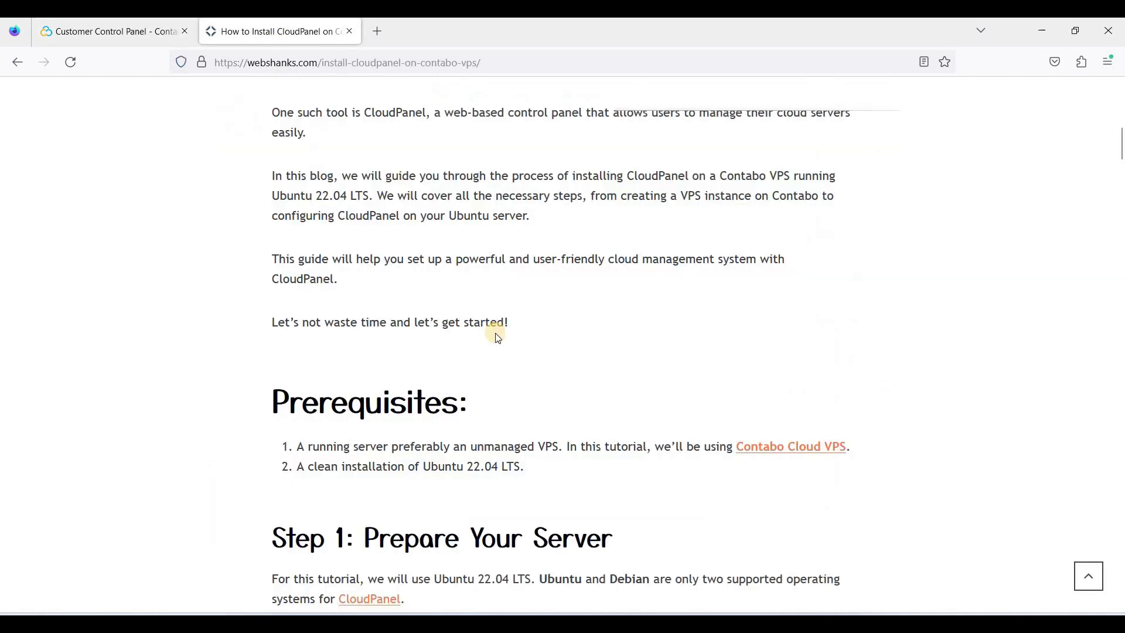
Step: Run 'apt update && apt -y upgrade && apt -y install curl wget sudo' on the server
scroll(495, 331, "down", 8)
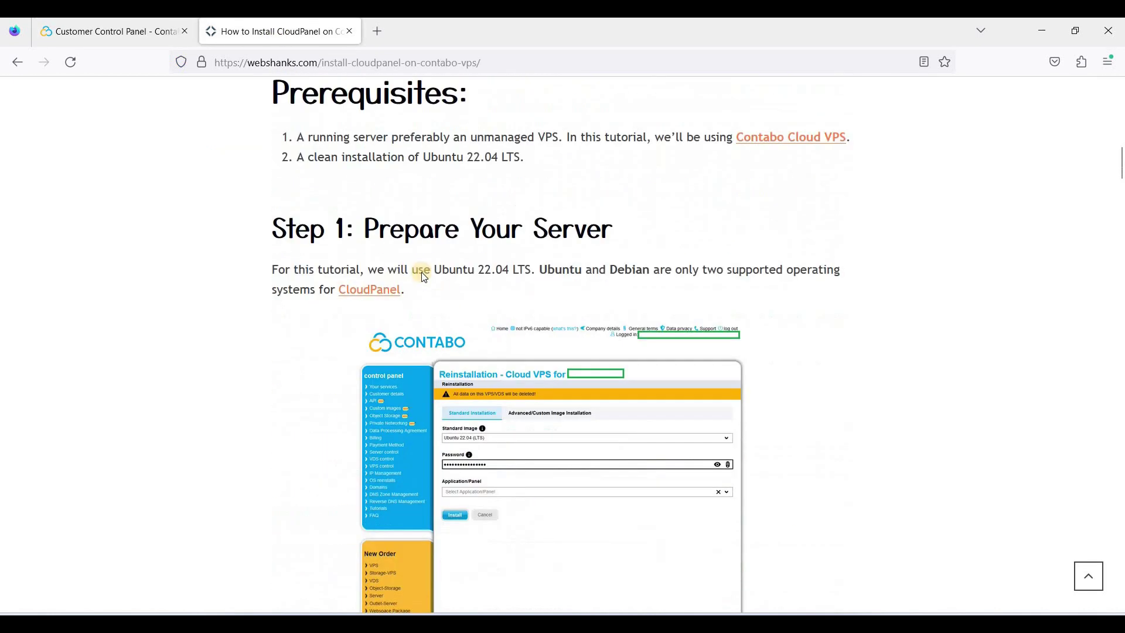
scroll(451, 318, "down", 10)
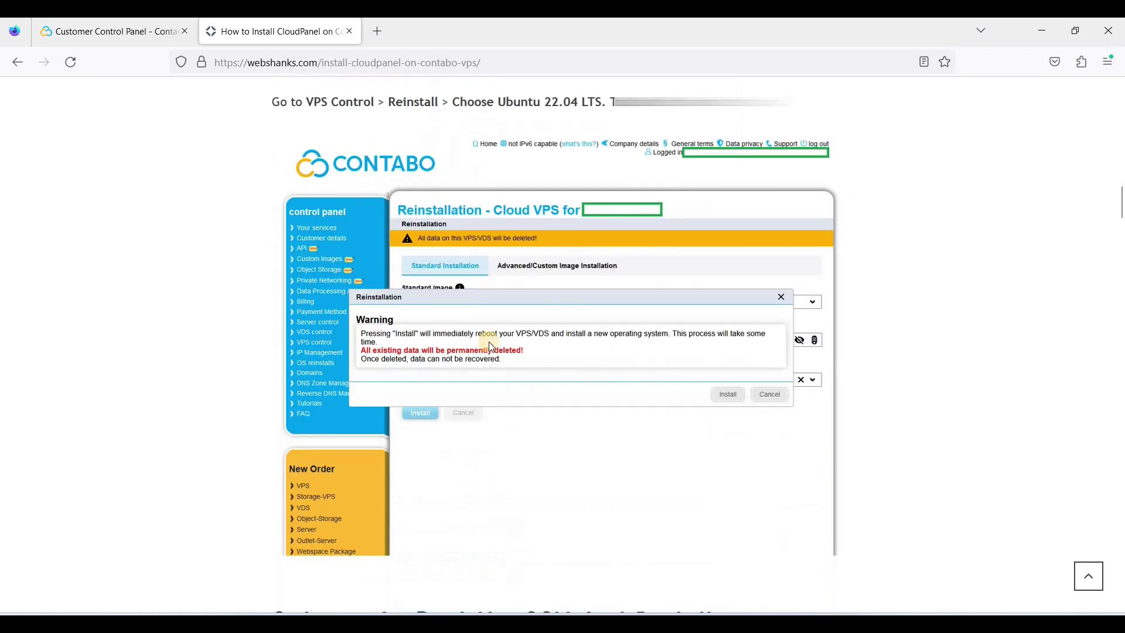
scroll(491, 346, "down", 10)
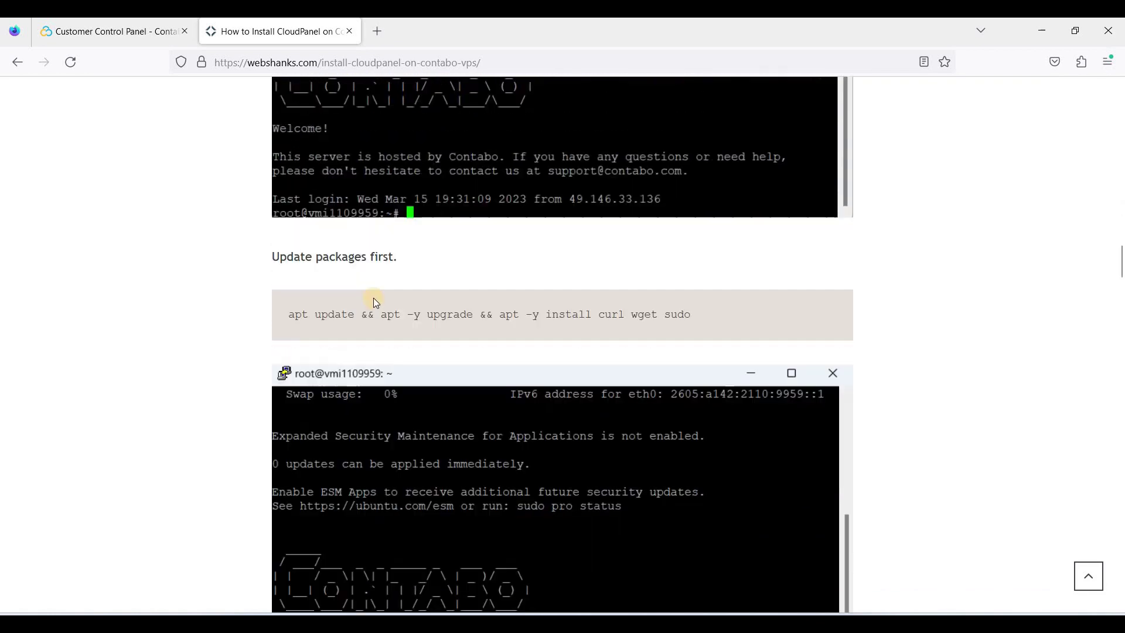
scroll(289, 381, "up", 1)
triple_click(533, 378)
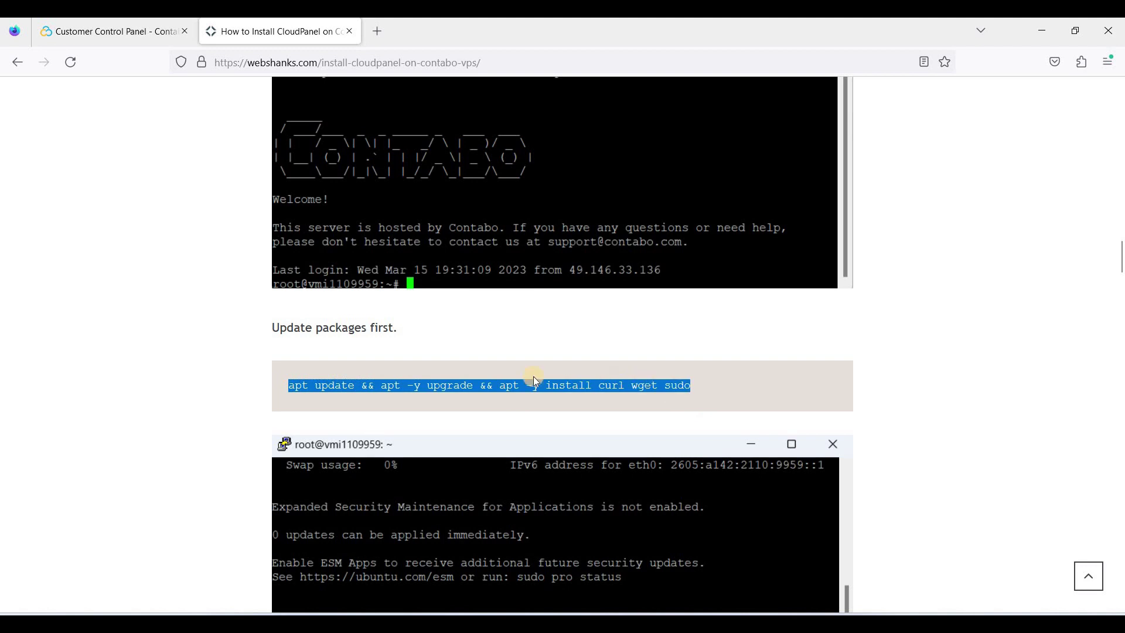
right_click(415, 385)
left_click(544, 604)
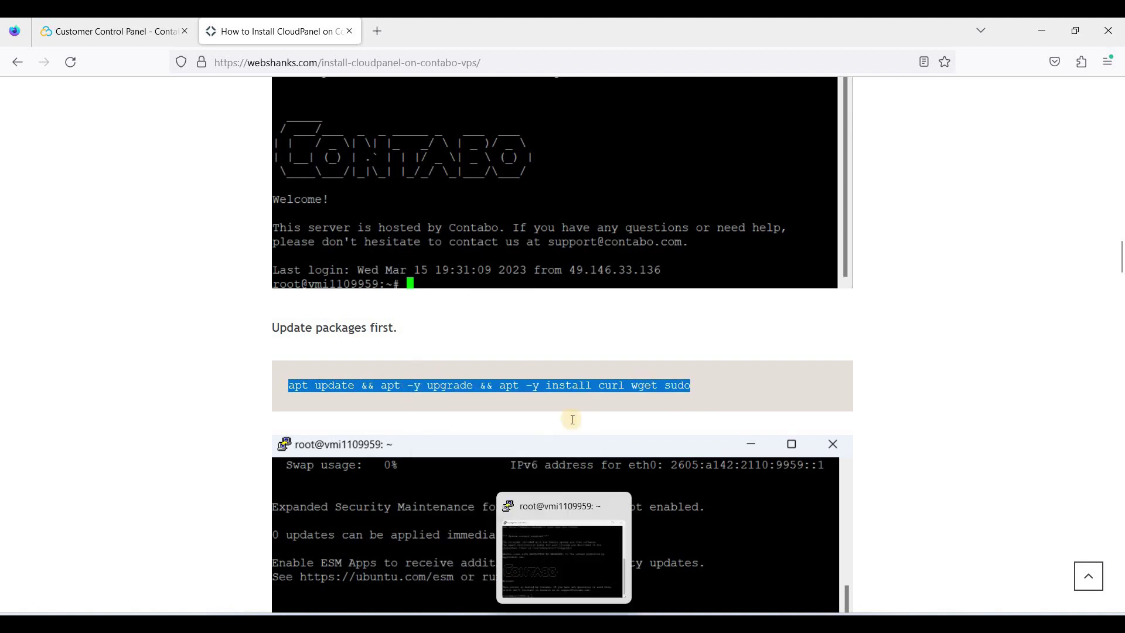
right_click(555, 443)
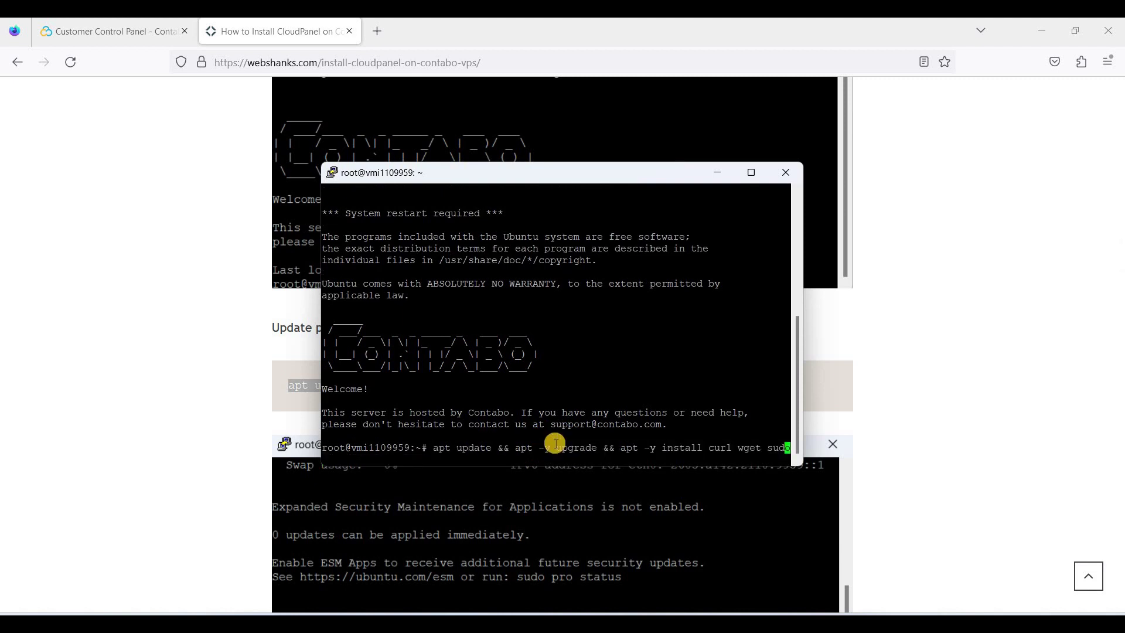
key("Return")
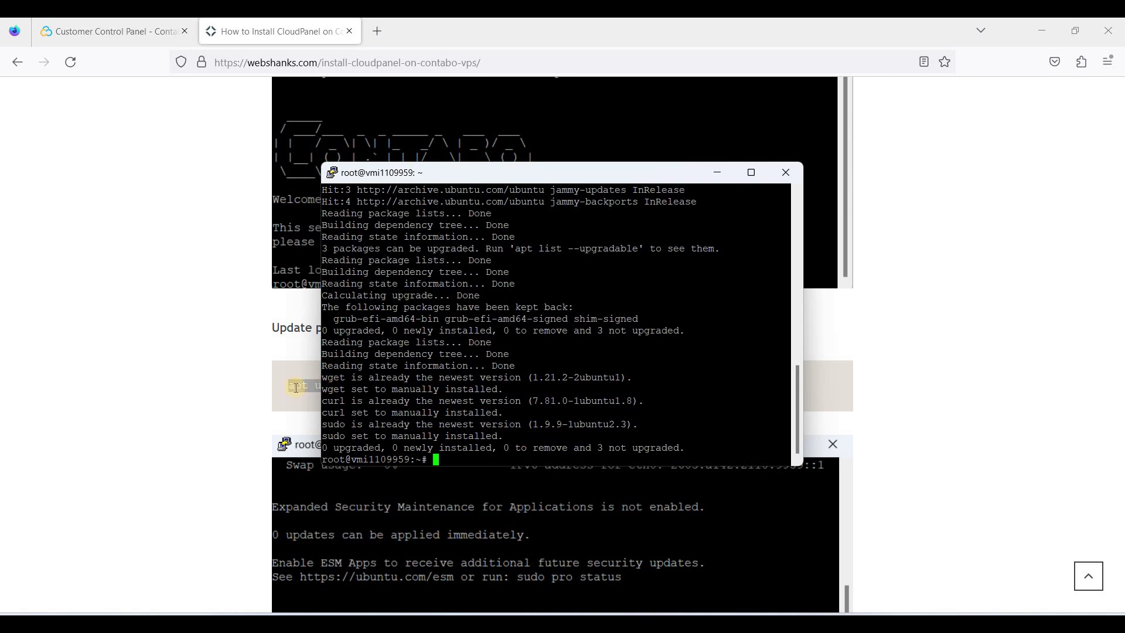
left_click(358, 427)
Step: Copy the MySQL 8.0 install command, passing over the MariaDB 10.9 alternative
scroll(389, 431, "down", 10)
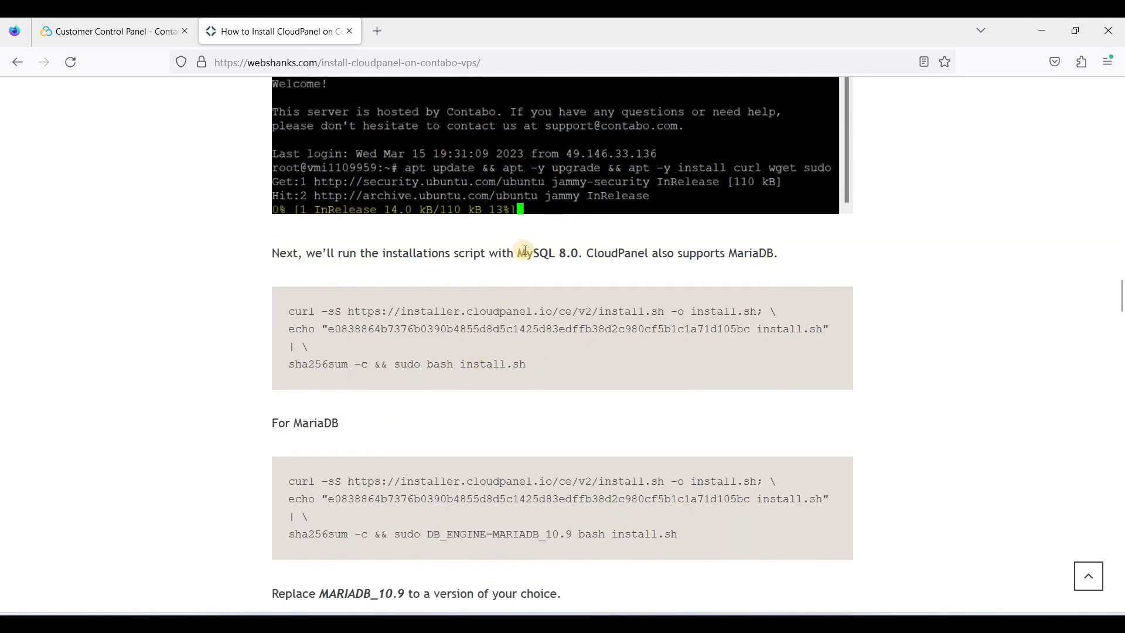
left_click_drag(518, 252, 578, 252)
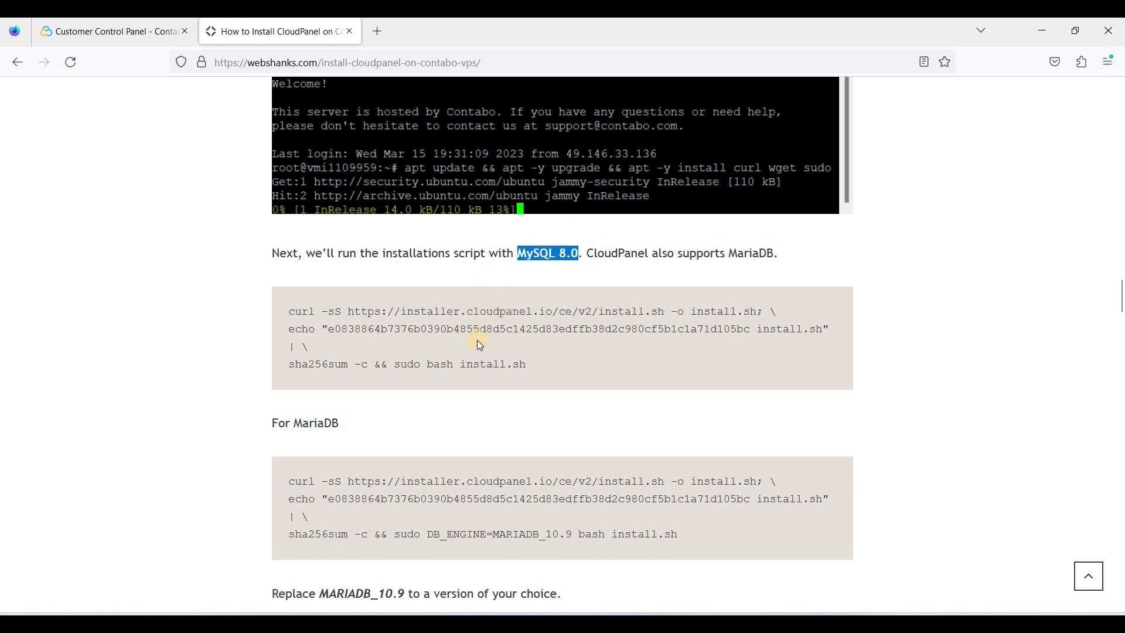
scroll(413, 368, "down", 2)
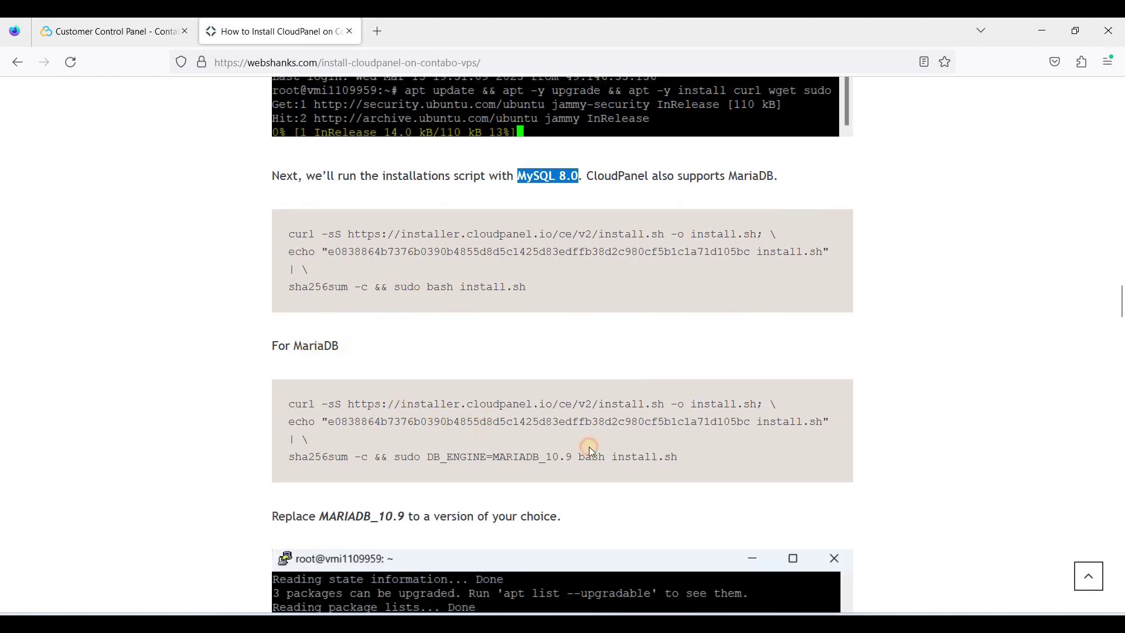
left_click_drag(290, 403, 679, 457)
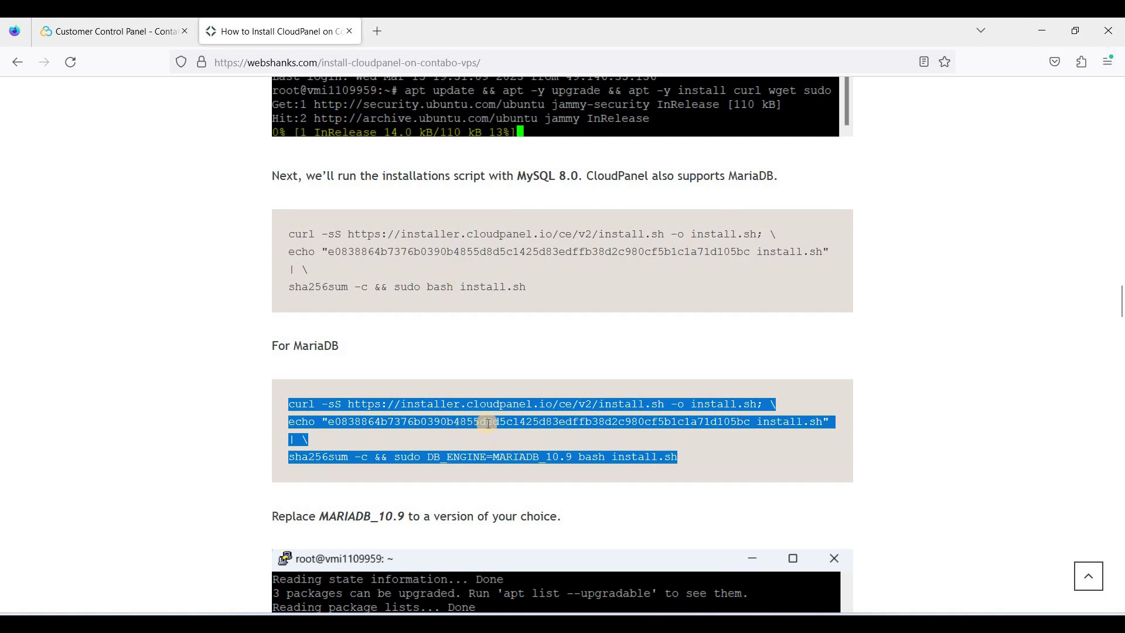
left_click(565, 459)
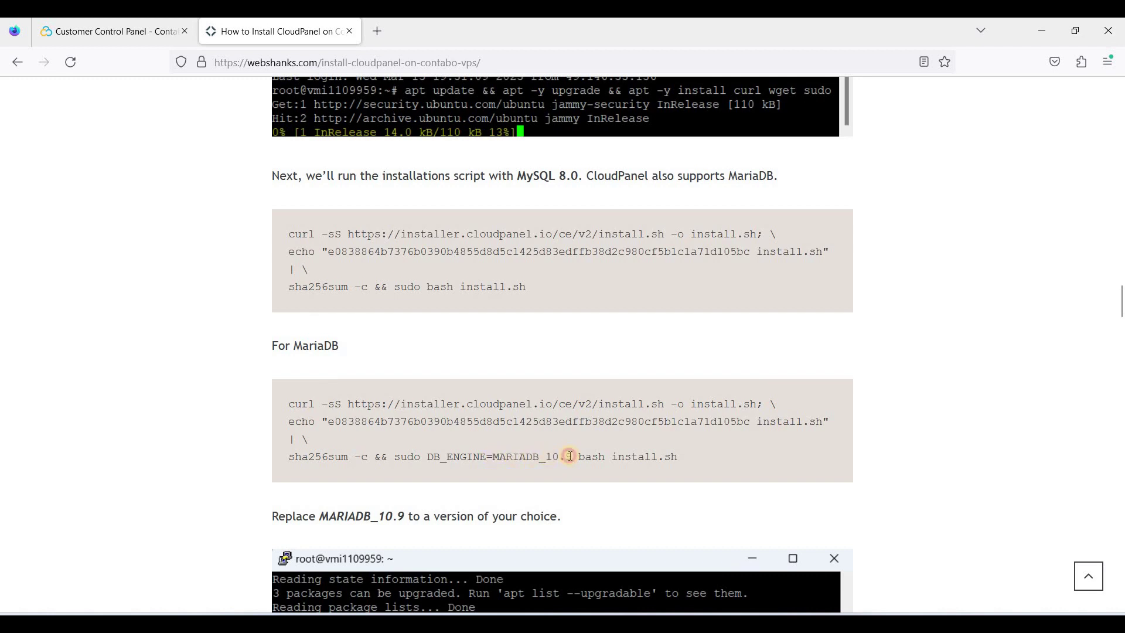
left_click_drag(546, 457, 574, 456)
scroll(457, 352, "up", 3)
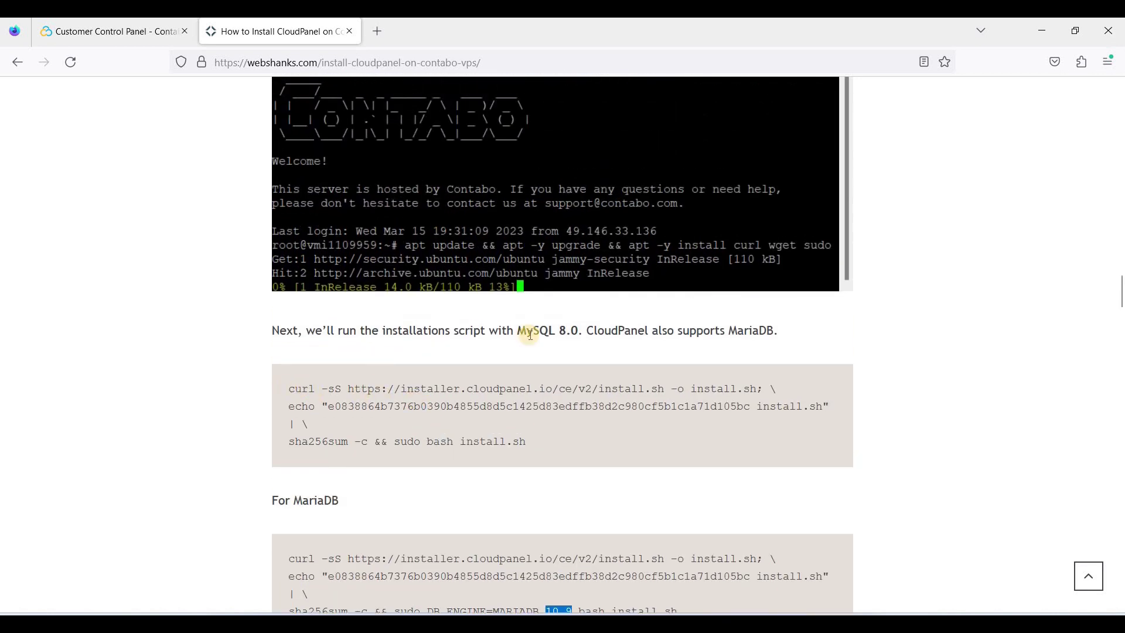
triple_click(514, 441)
right_click(519, 396)
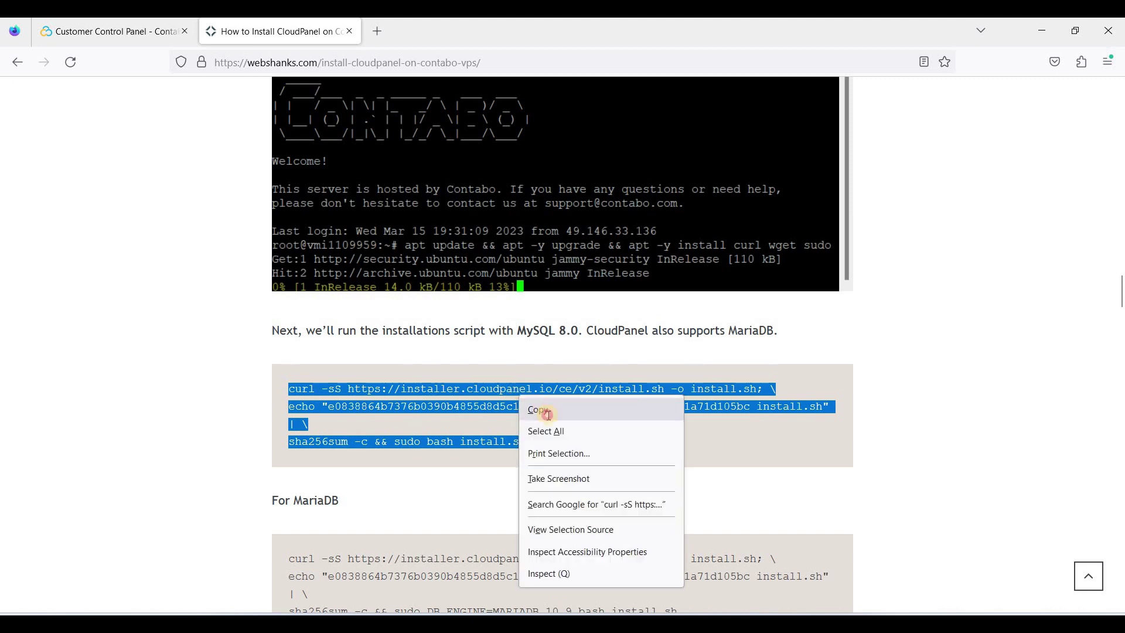
left_click(547, 414)
Step: Paste the MySQL 8.0 CloudPanel installer into PuTTY and run it to completion
key("alt+Tab")
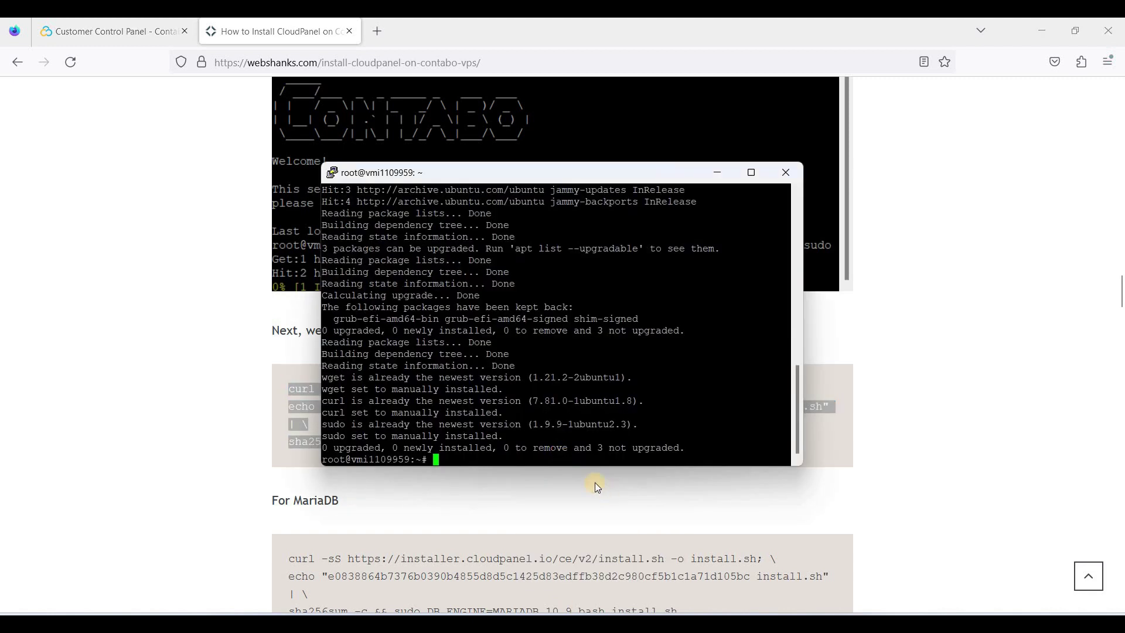
key("shift+Insert")
key("Return")
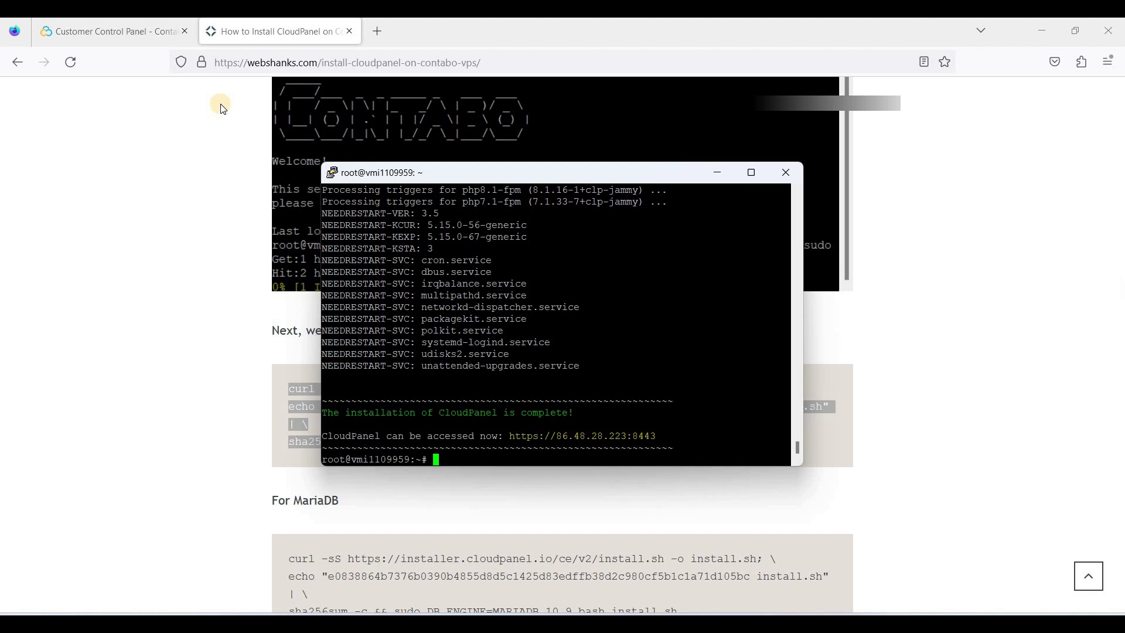
key("ctrl+Tab")
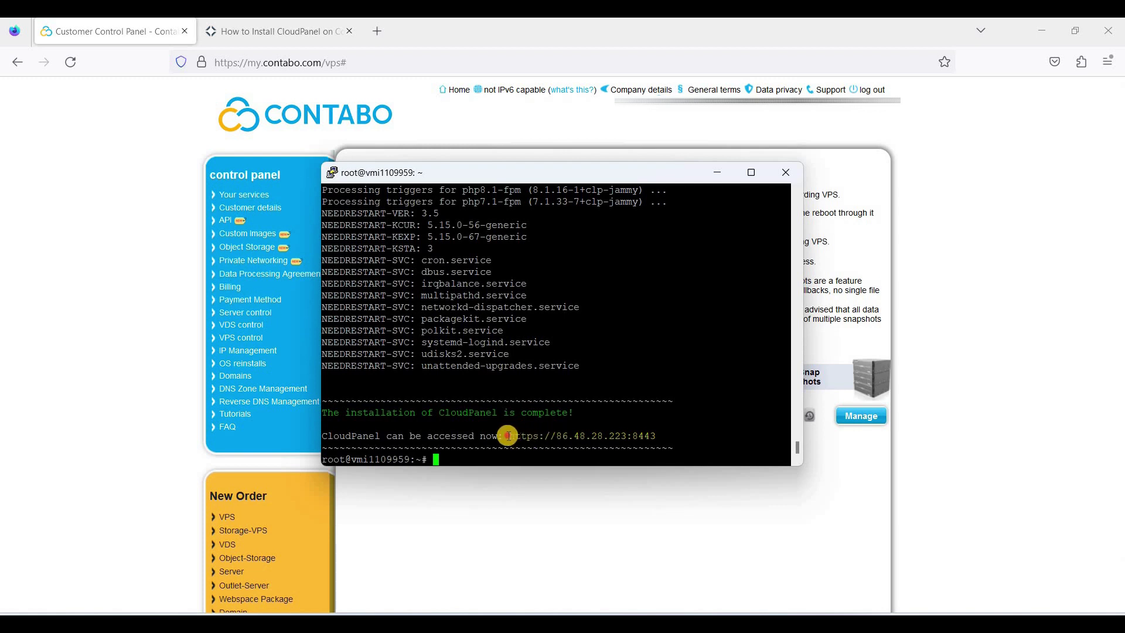
left_click_drag(503, 436, 628, 436)
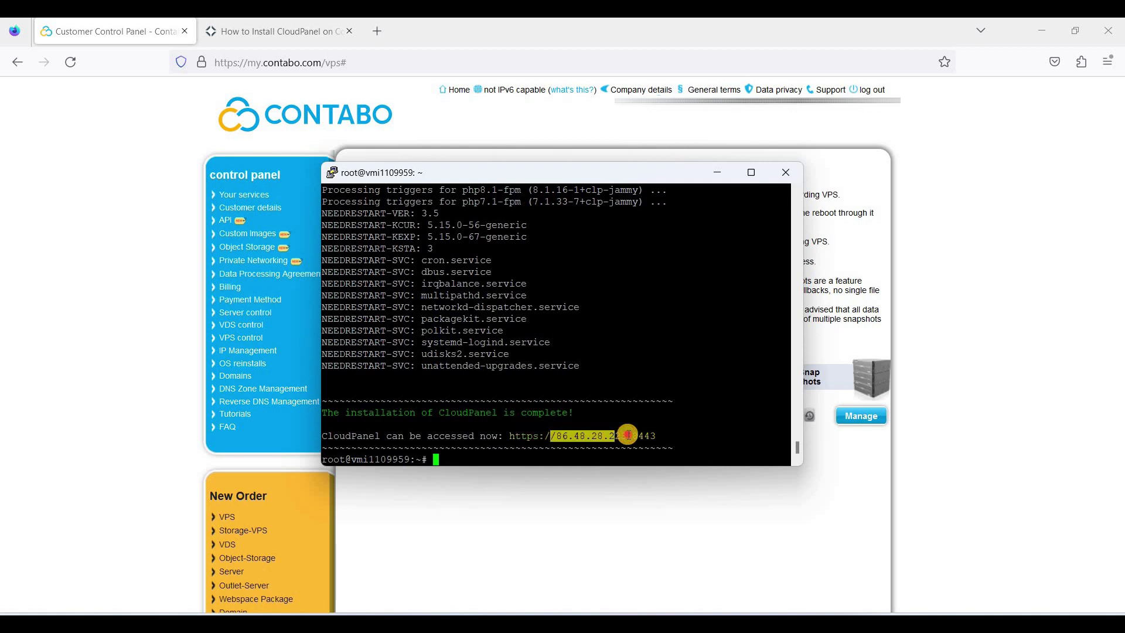
left_click(633, 435)
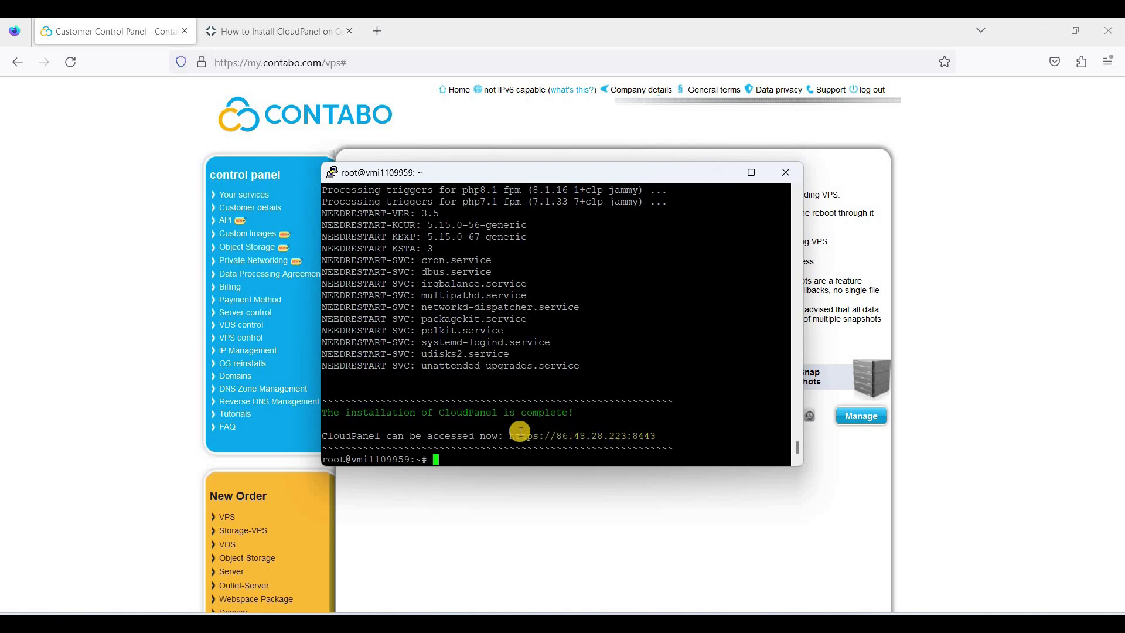
left_click_drag(509, 436, 656, 435)
left_click(377, 31)
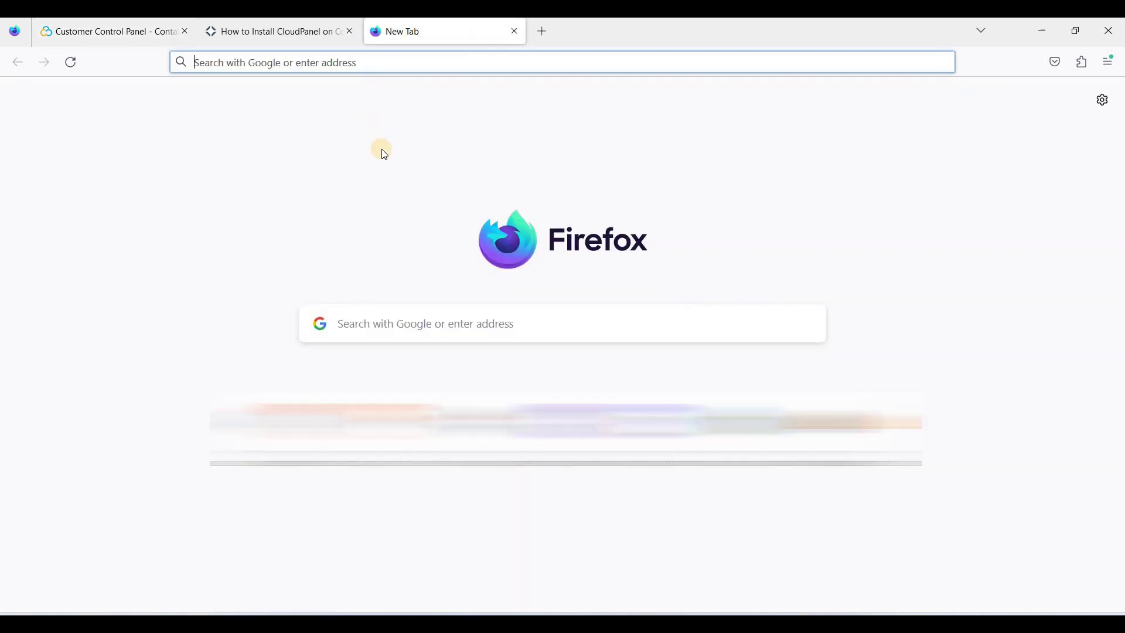
key("ctrl+v")
key("Return")
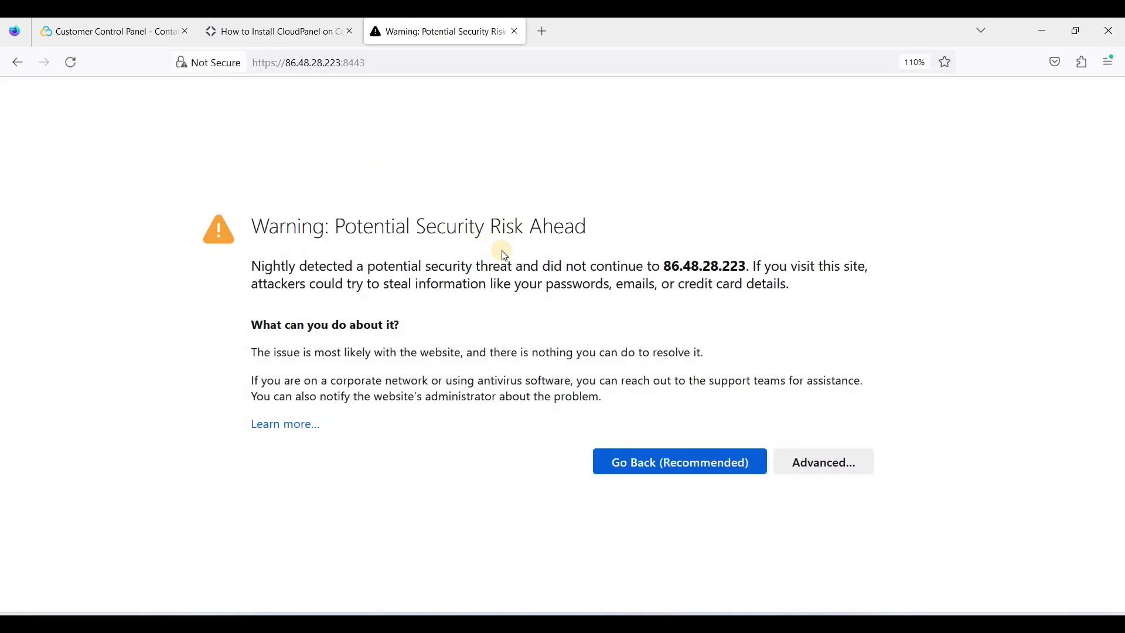
Step: Accept the self-signed certificate risk to reach the Admin User Creation page
left_click(819, 462)
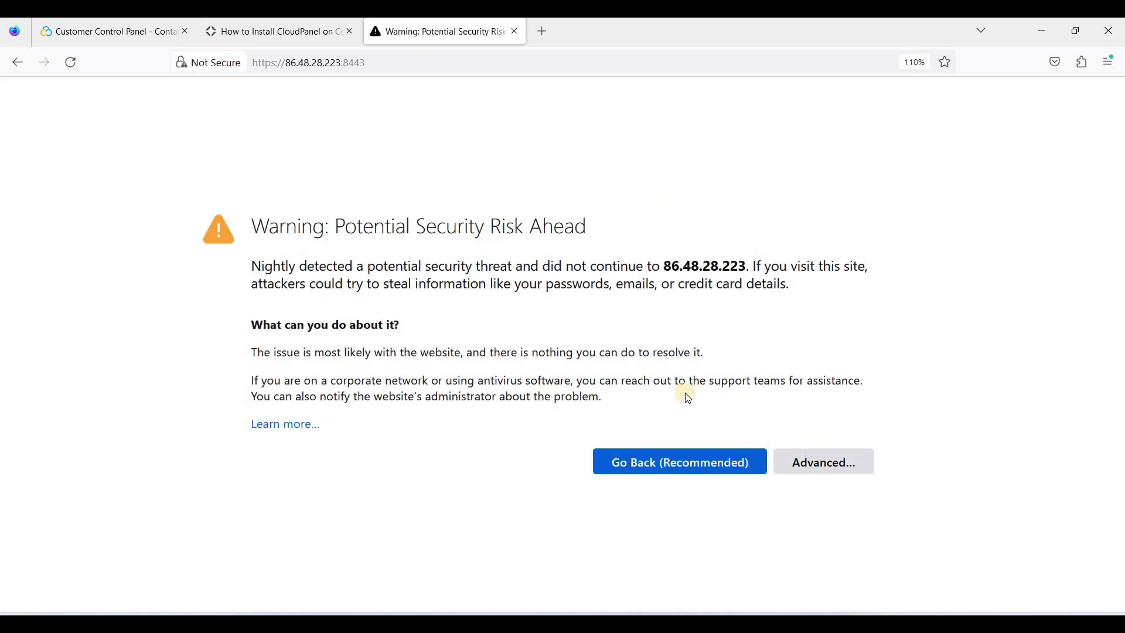
scroll(644, 469, "down", 3)
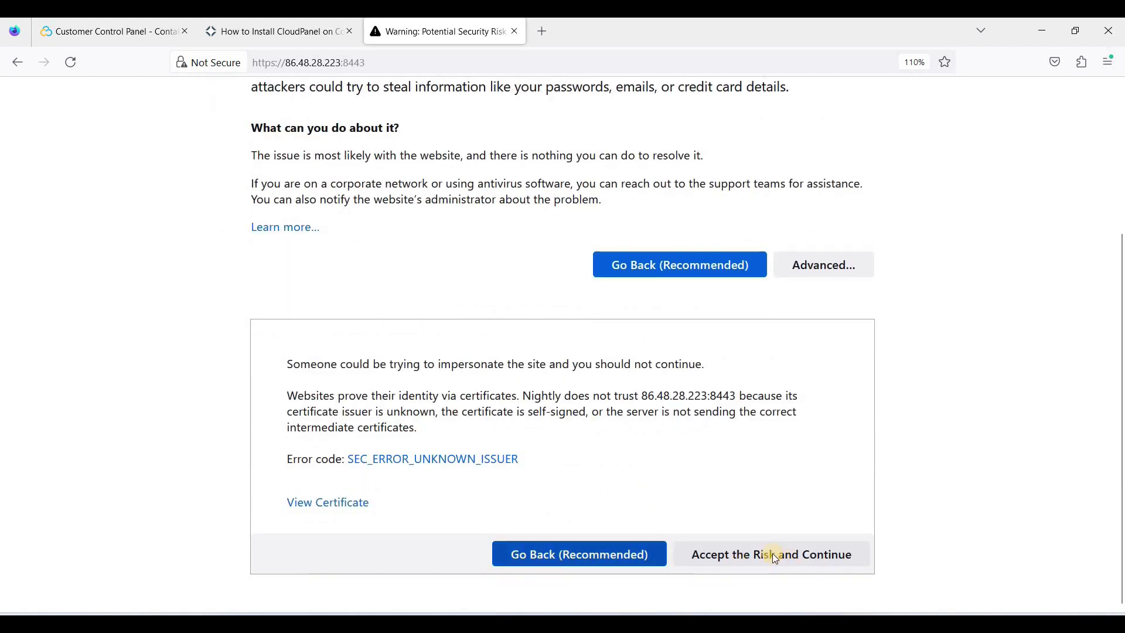
left_click(762, 557)
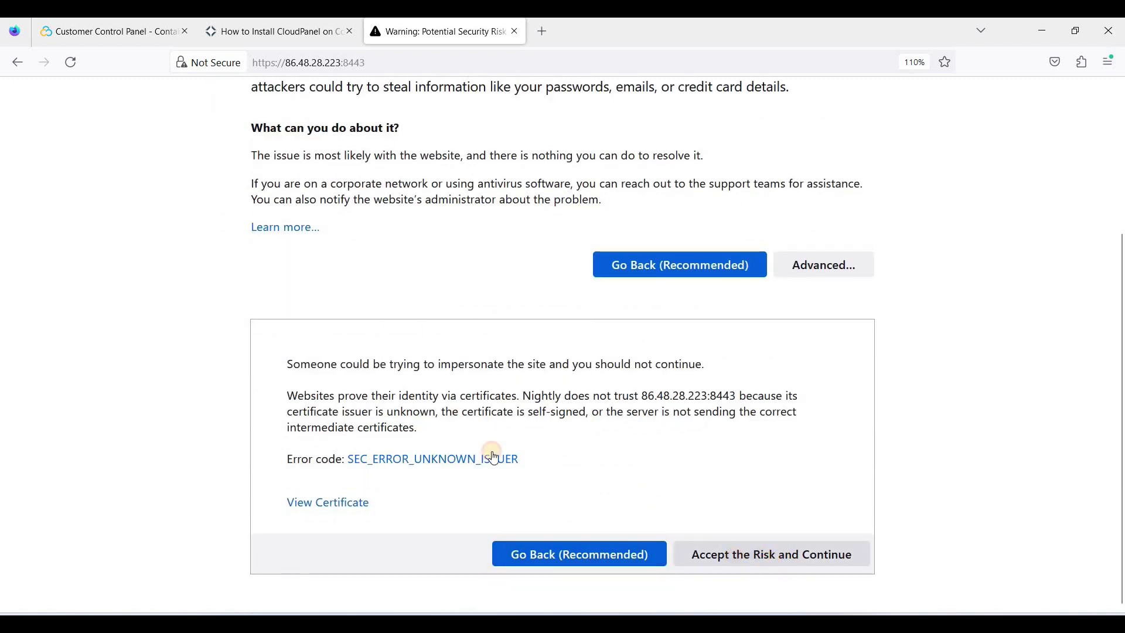
scroll(494, 353, "up", 3)
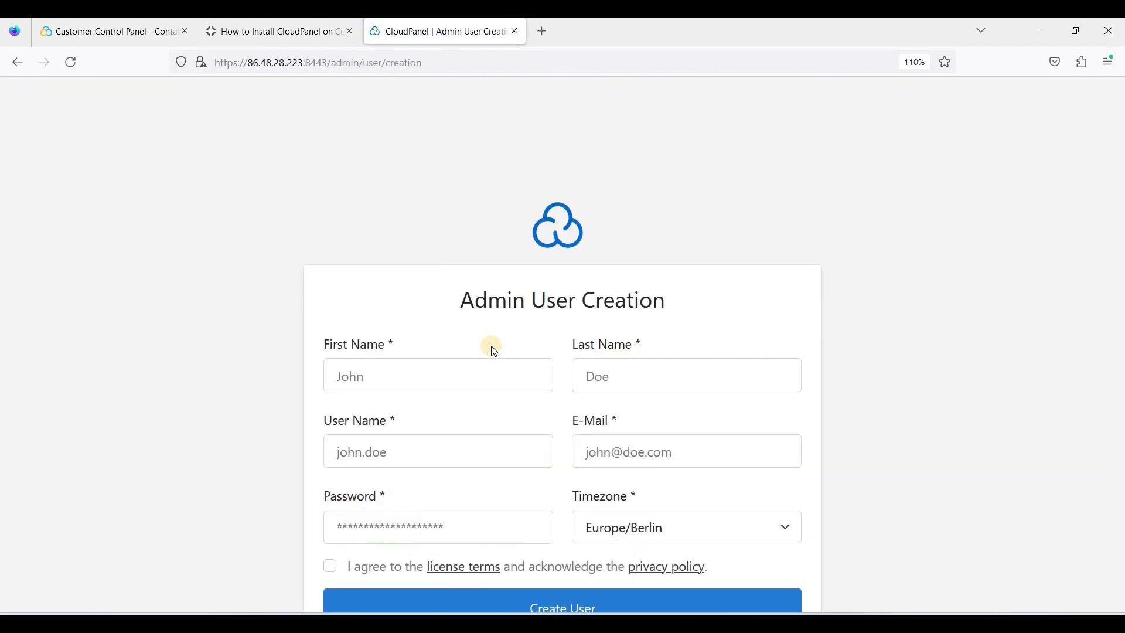
Step: Enter the admin's first and last name, user name, Gmail e-mail address and password
left_click(454, 346)
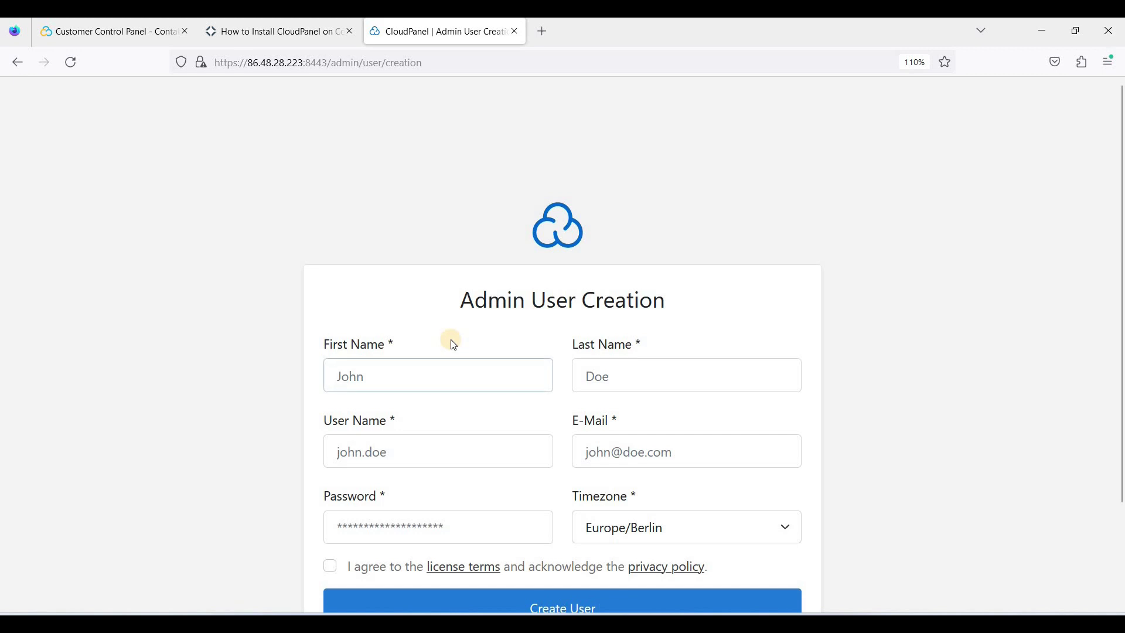
scroll(454, 346, "down", 2)
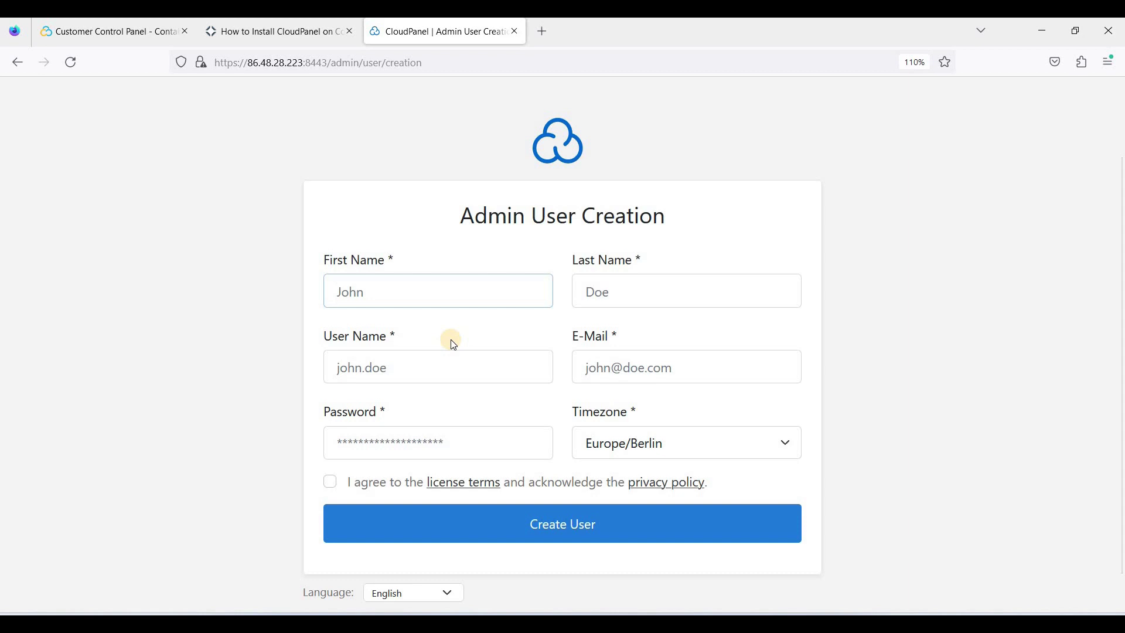
type("Jo")
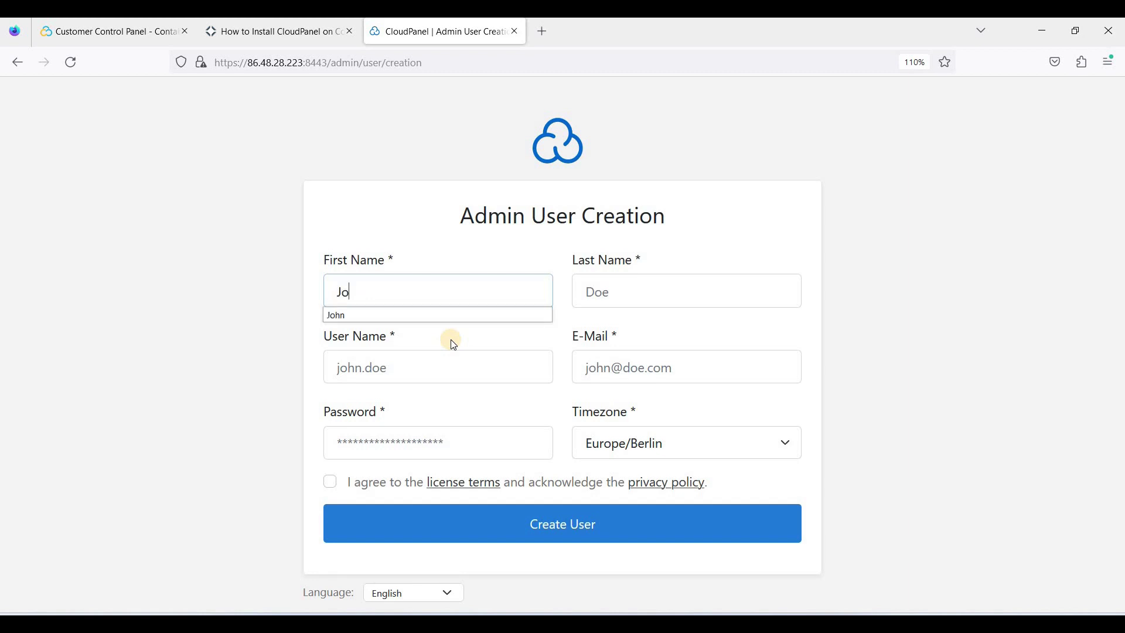
type("hn")
left_click(684, 300)
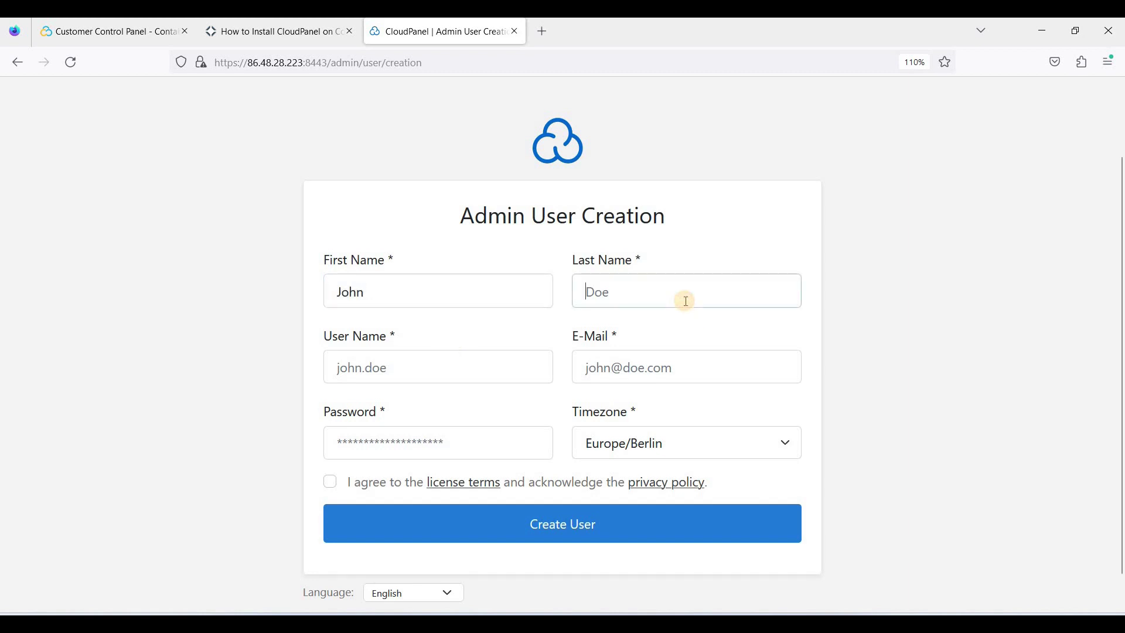
type("Doe")
left_click(458, 370)
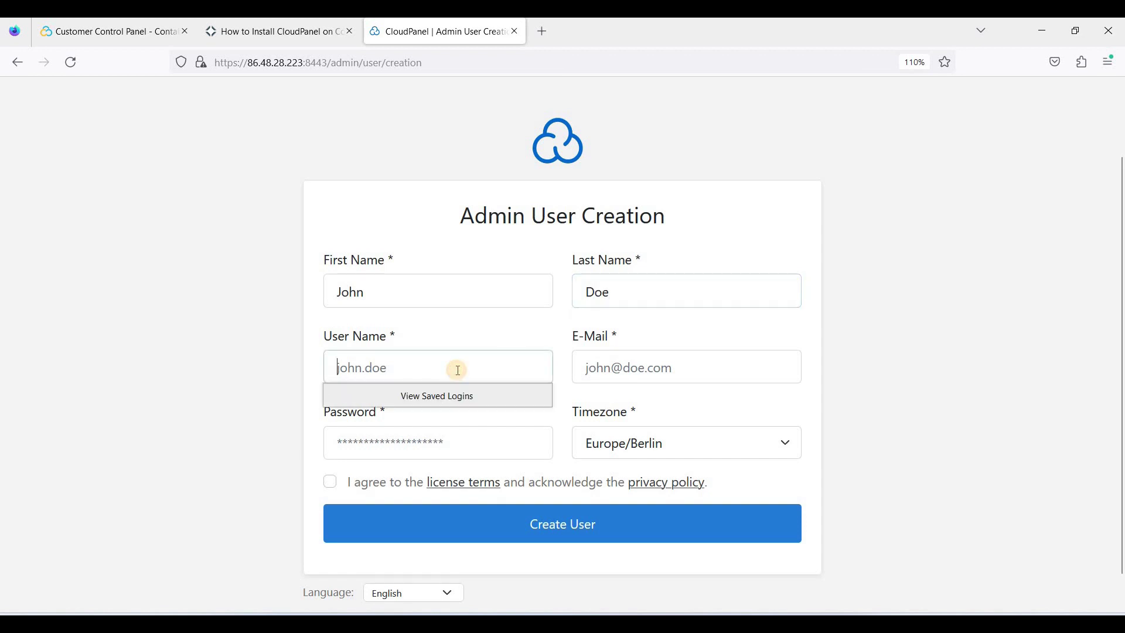
type("john.doe")
left_click(647, 374)
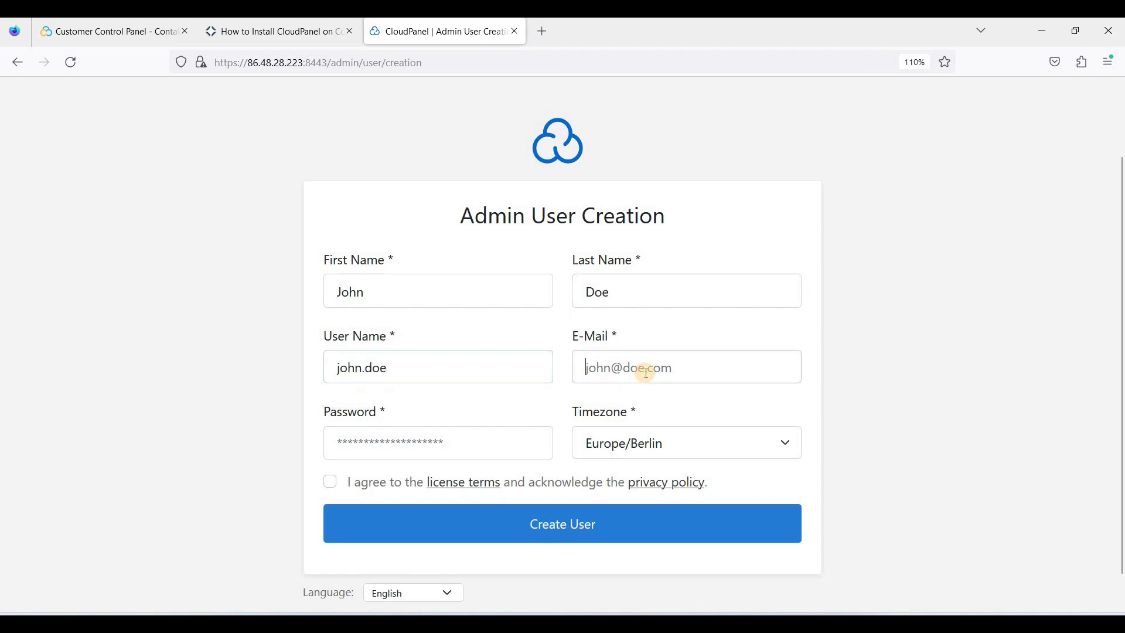
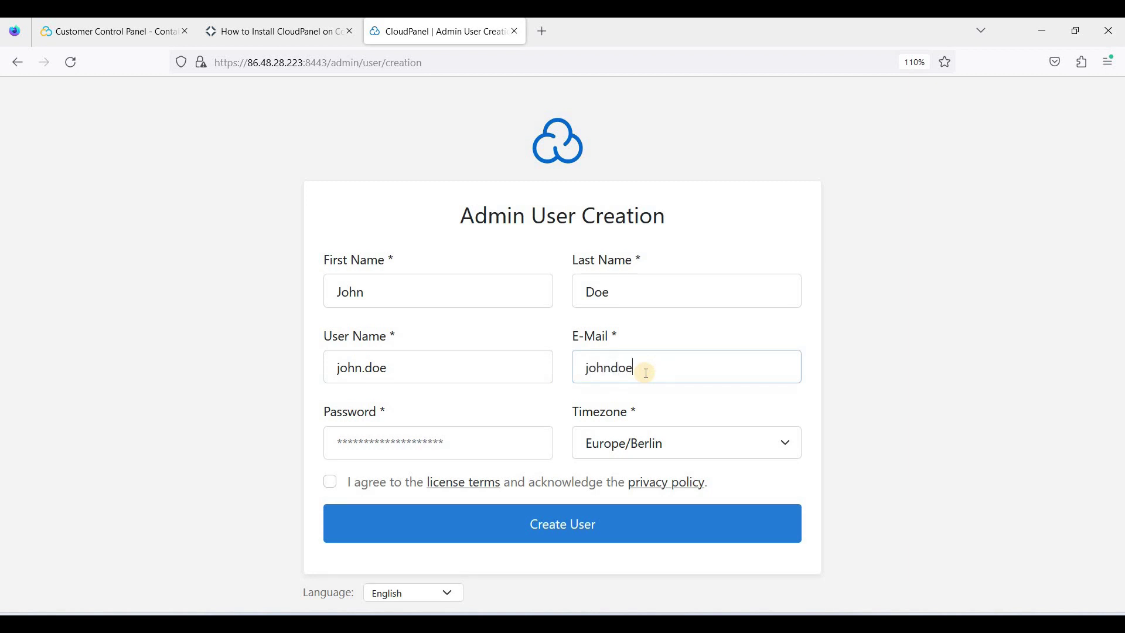
key("BackSpace")
left_click(519, 430)
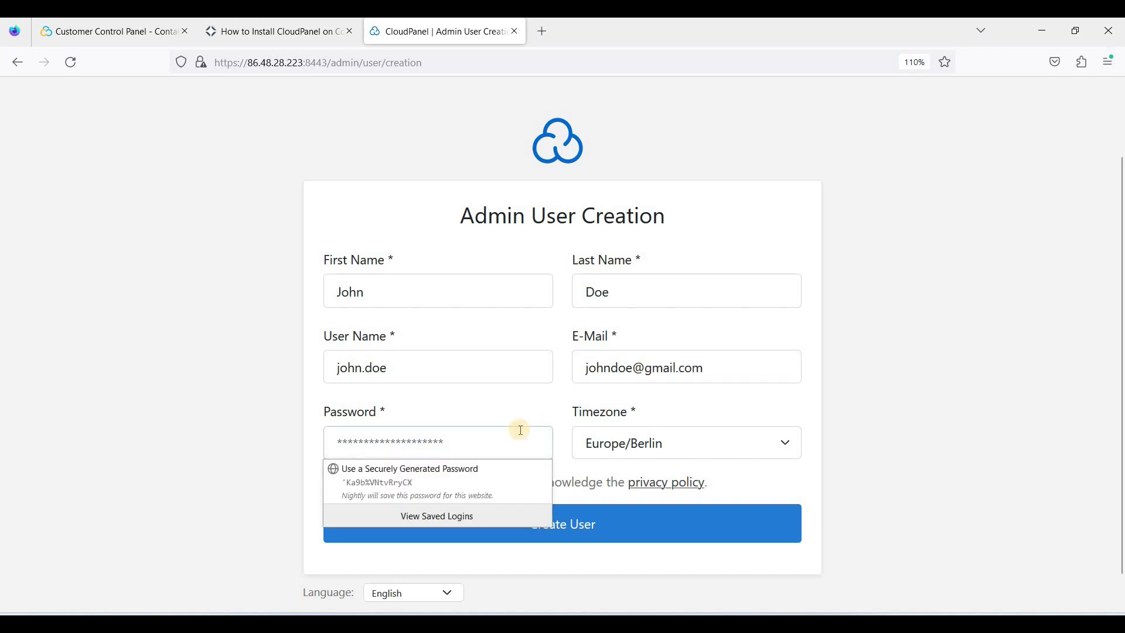
type("************")
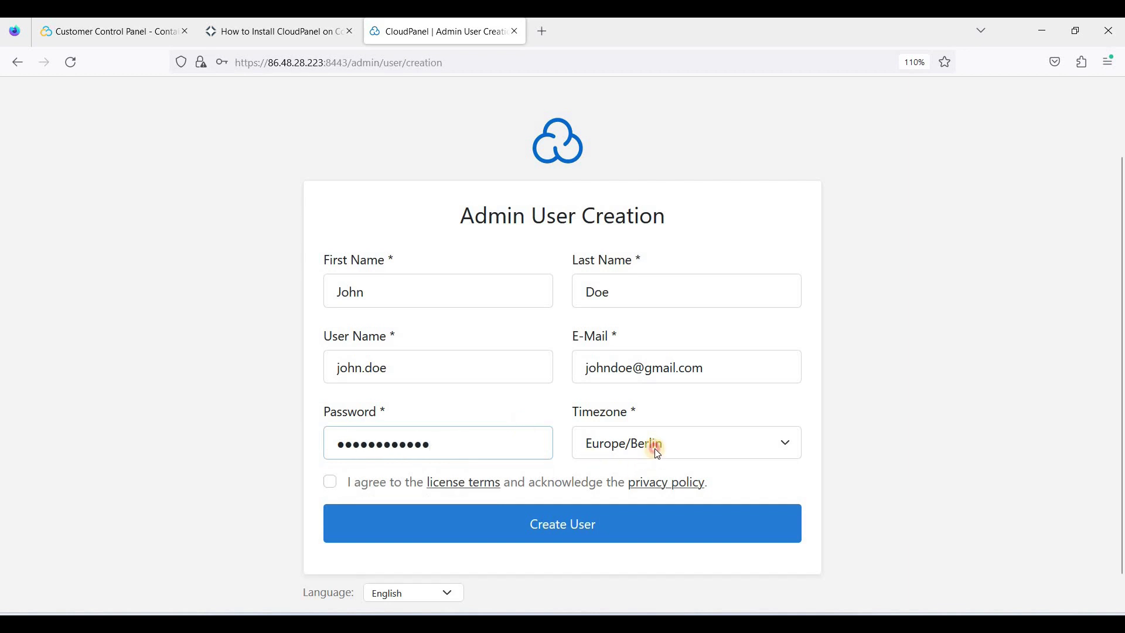
Step: Set timezone to Australia/Sydney, accept the licence terms, create the user, decline saving
left_click(675, 441)
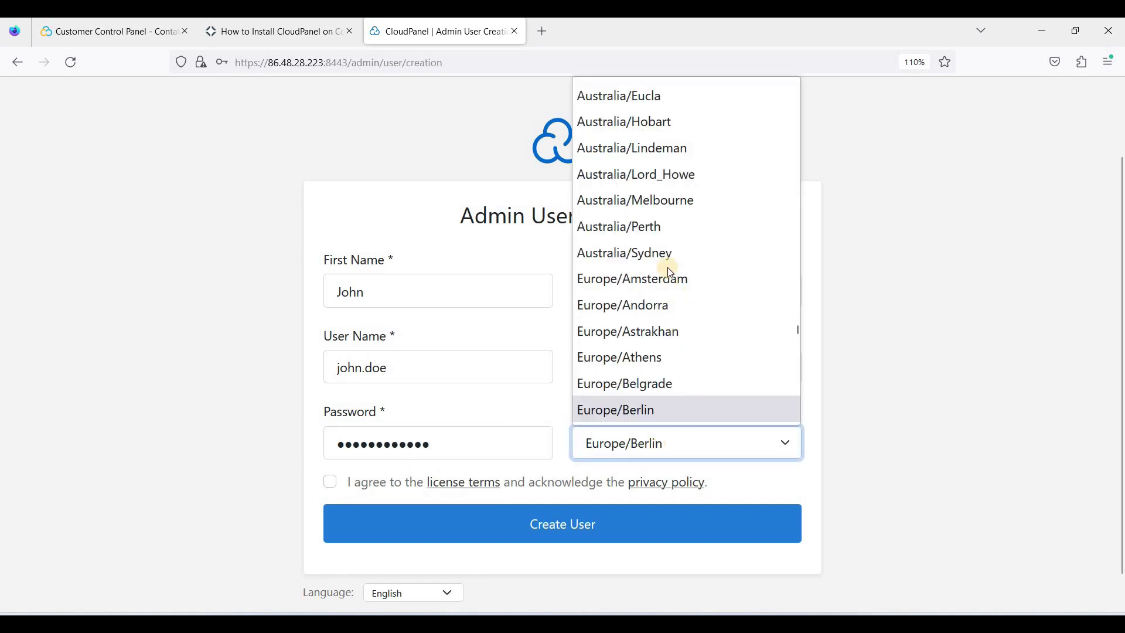
left_click(648, 254)
scroll(351, 452, "down", 1)
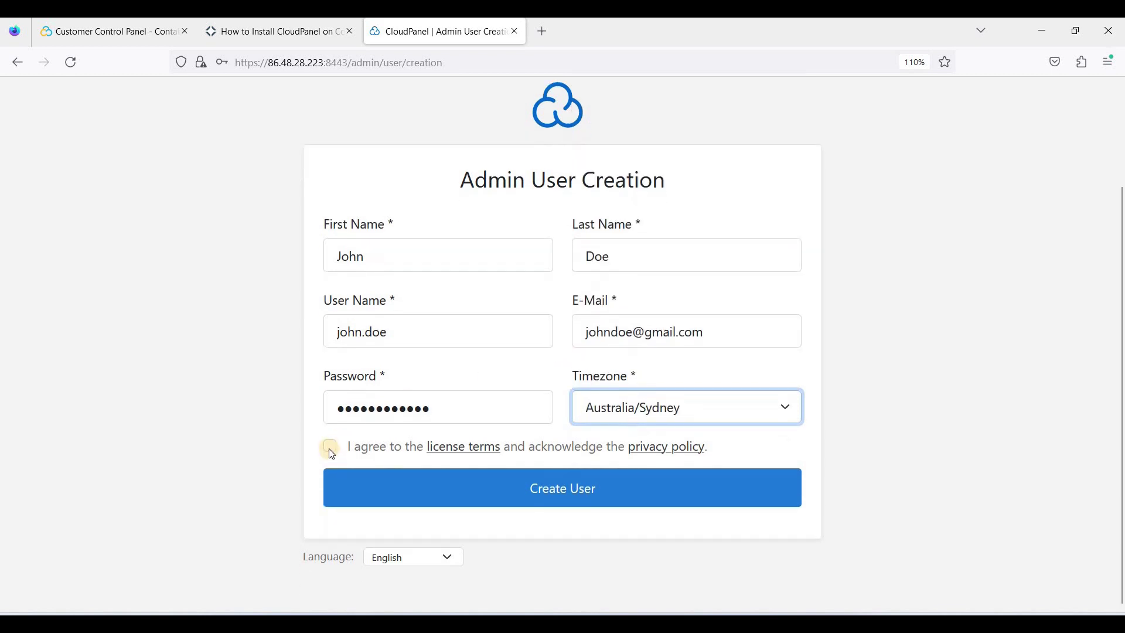
left_click(330, 446)
left_click(558, 498)
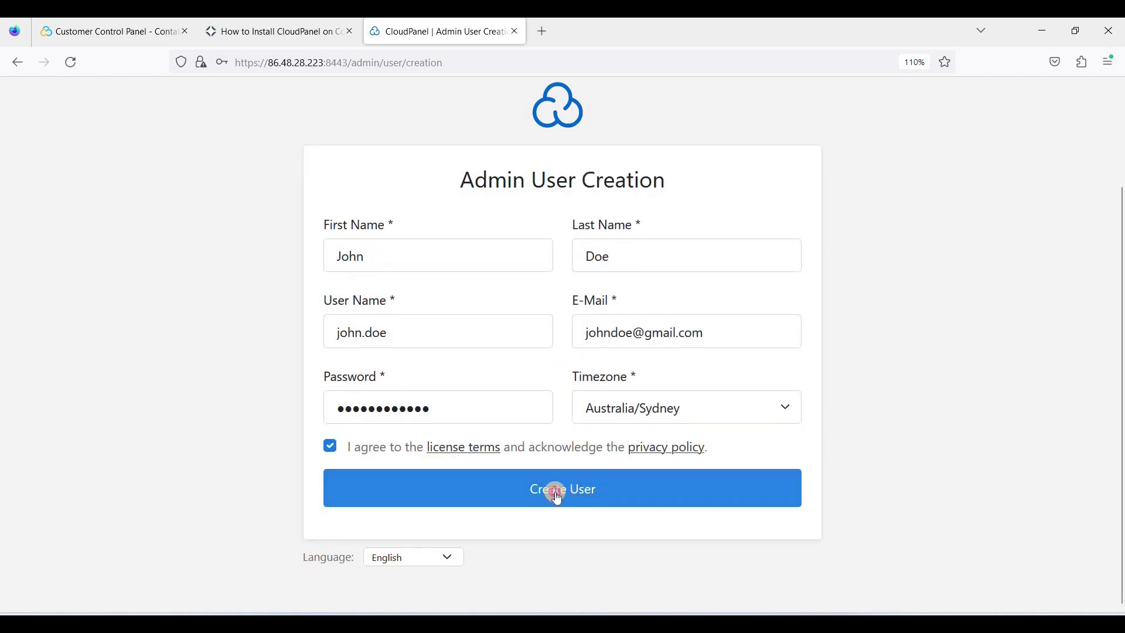
left_click(419, 245)
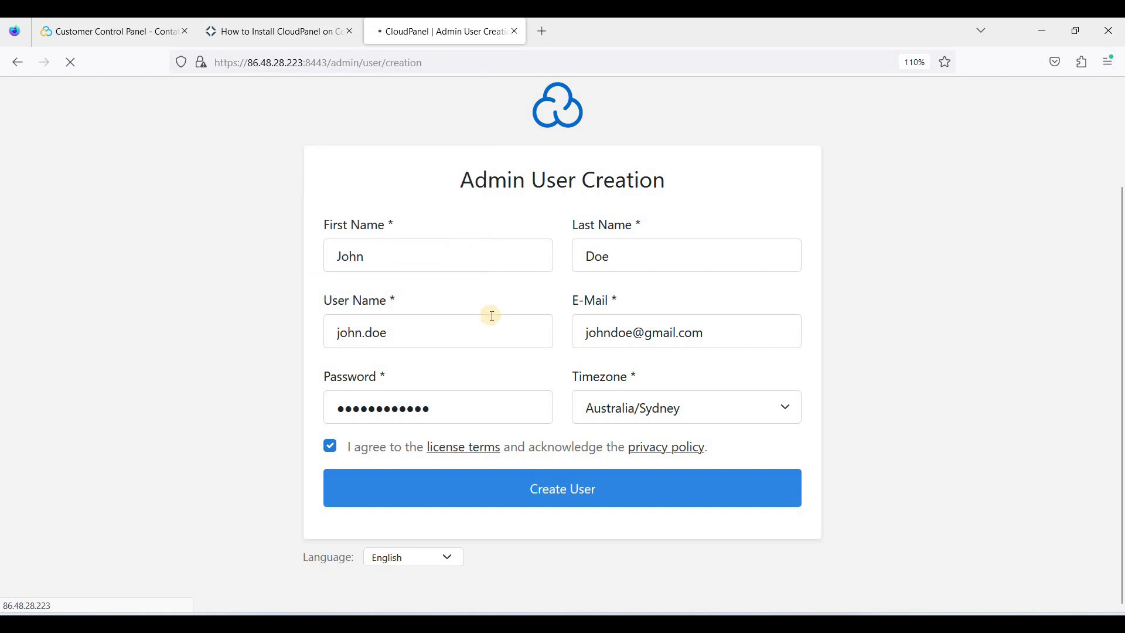
Step: Log in with the new admin user name and password, declining Firefox's save prompt
left_click(487, 305)
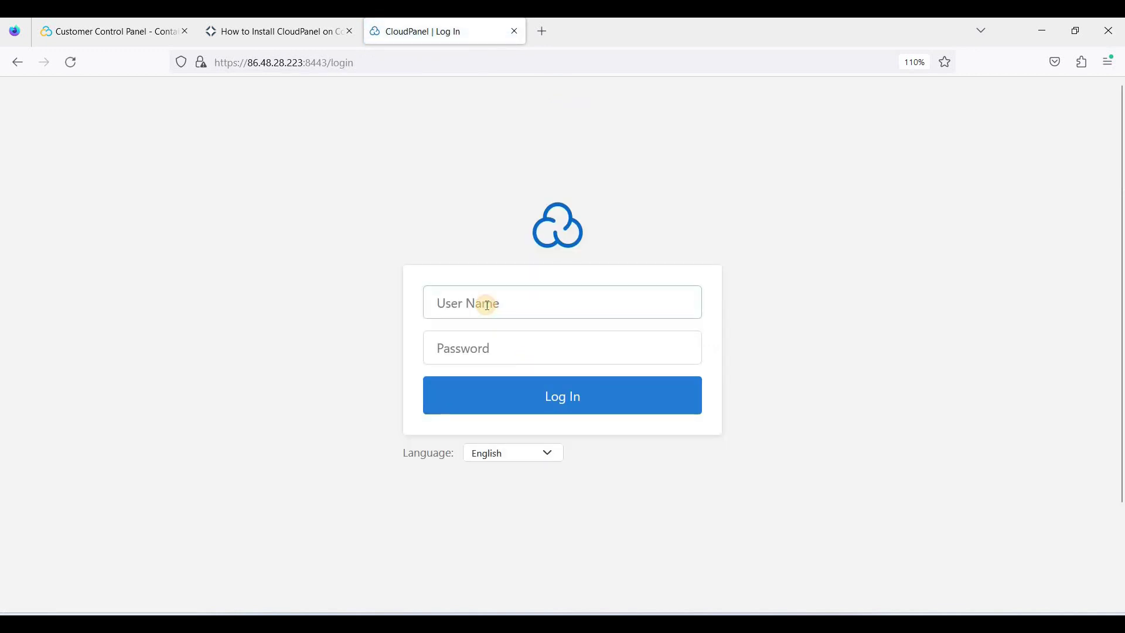
type("john")
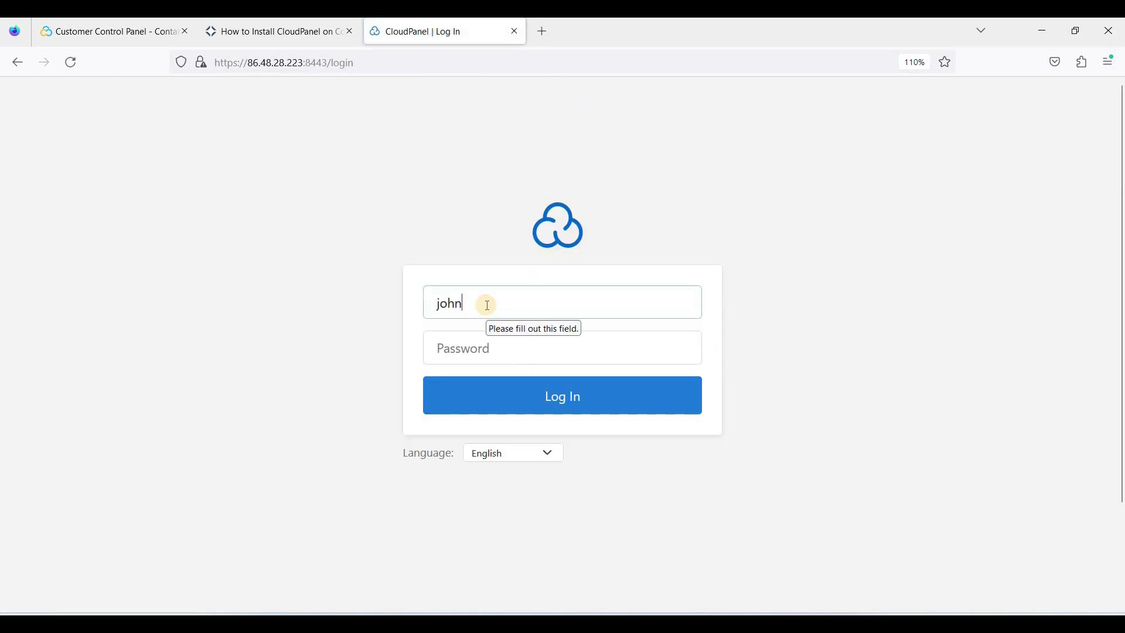
type(".doe")
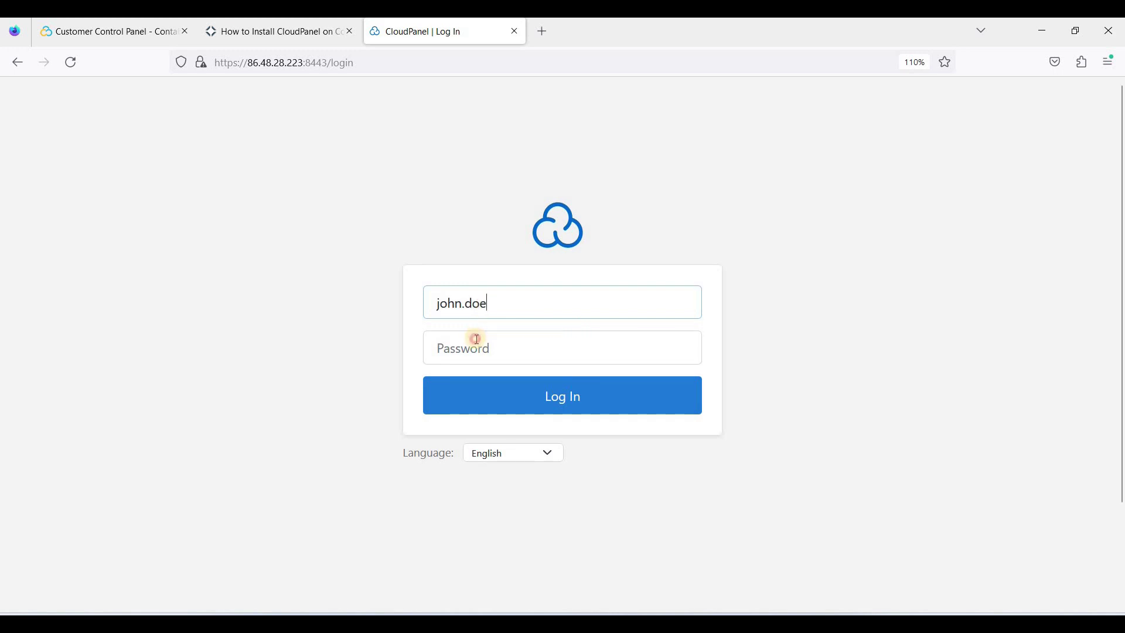
left_click(477, 339)
type("••••••")
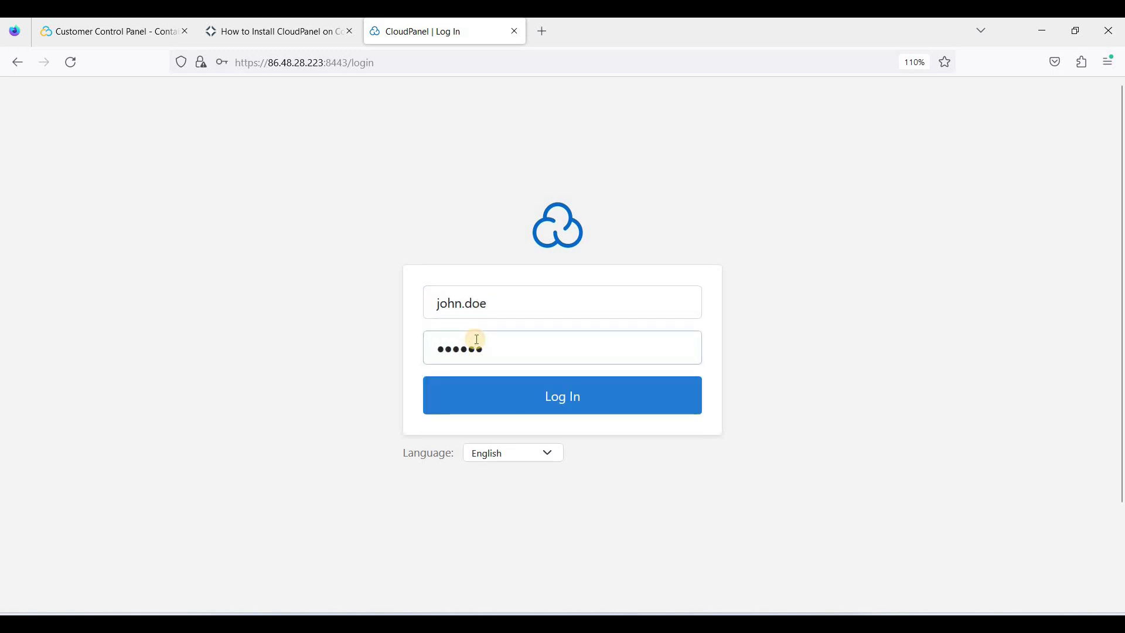
type("••••••")
key("Return")
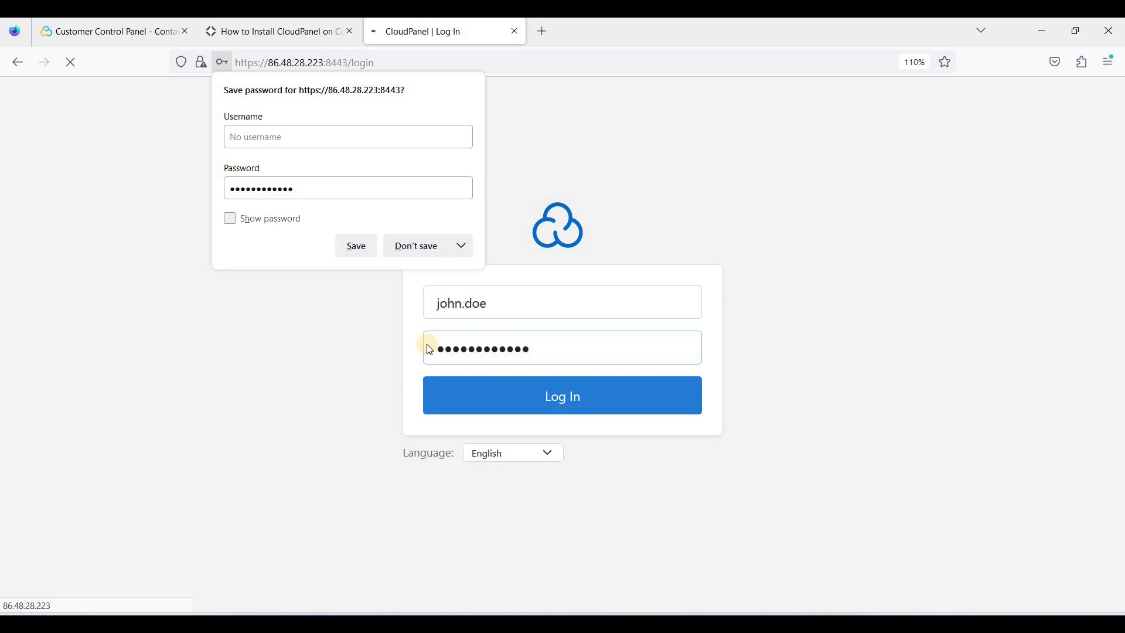
left_click(413, 250)
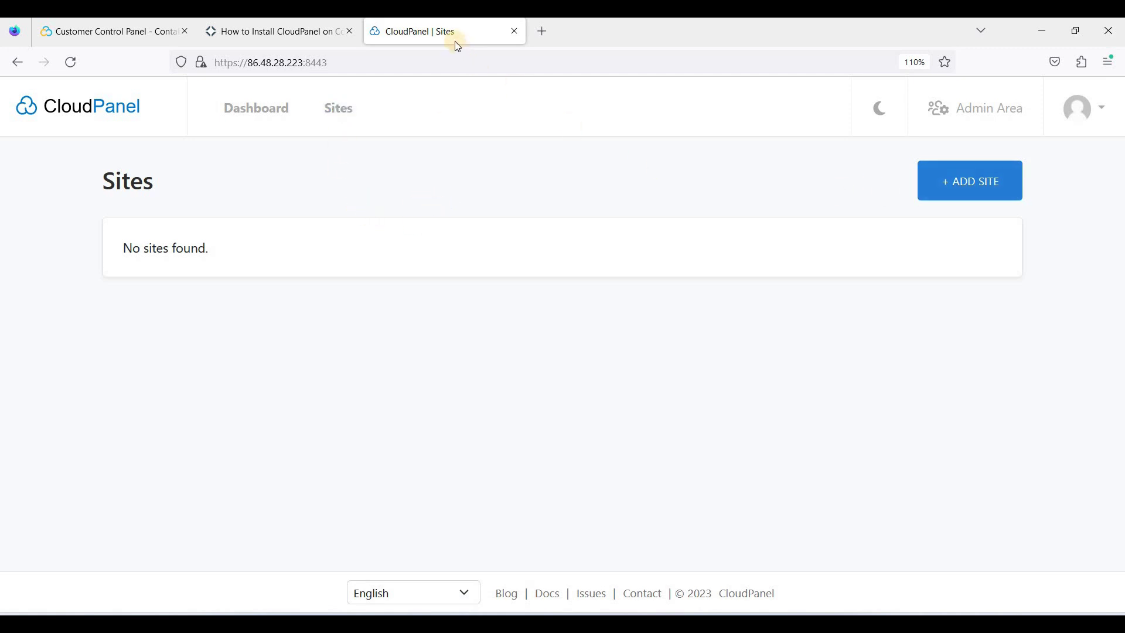
Step: Add a new site and choose Create a WordPress Site to open its setup form
left_click(939, 171)
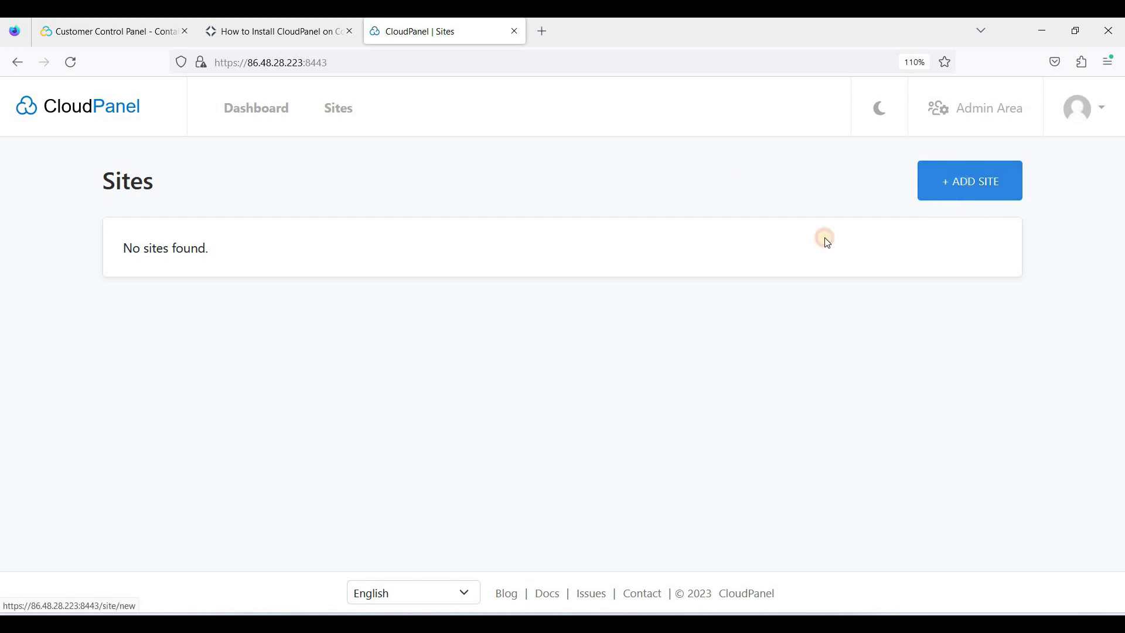
scroll(529, 314, "down", 3)
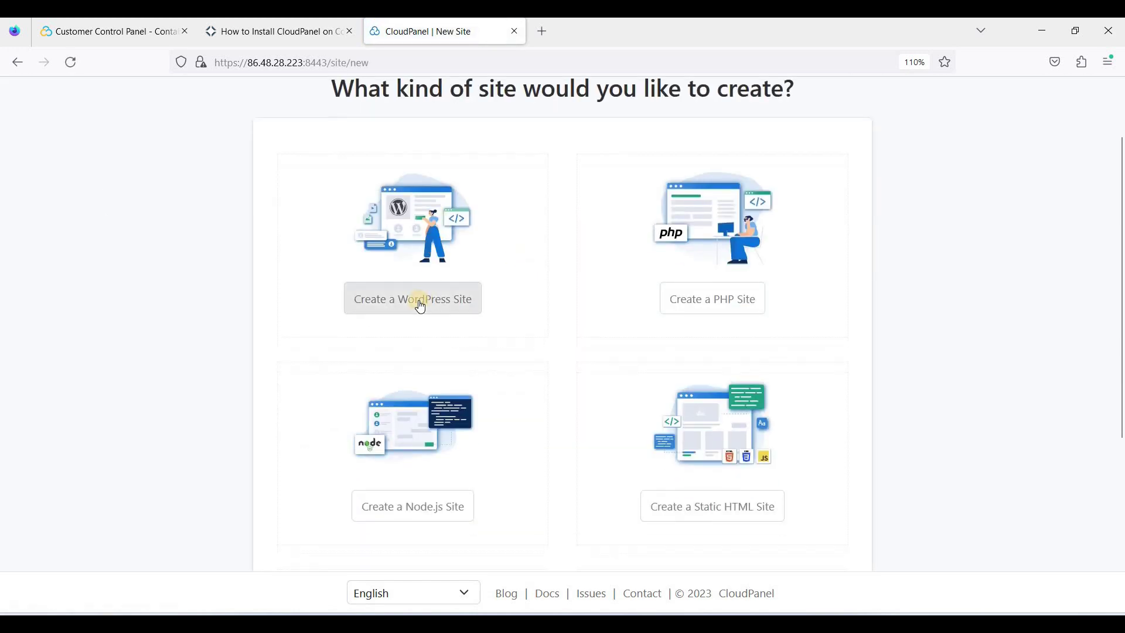
left_click(381, 296)
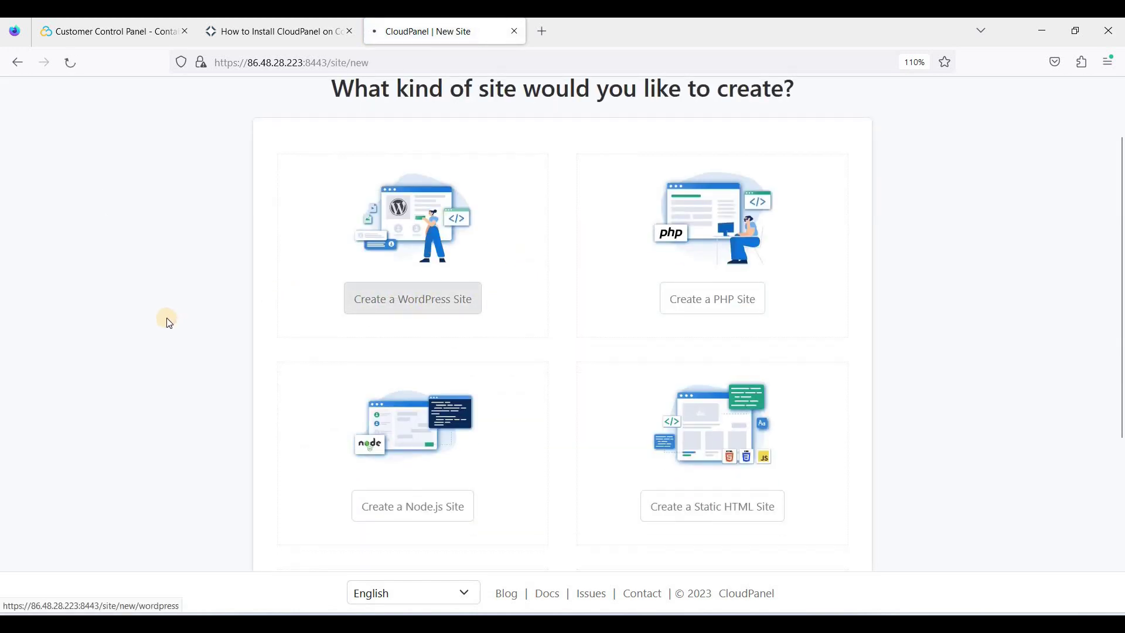
Step: Enter domain name webshanks.com and replace the site title with Webshanks
left_click(400, 278)
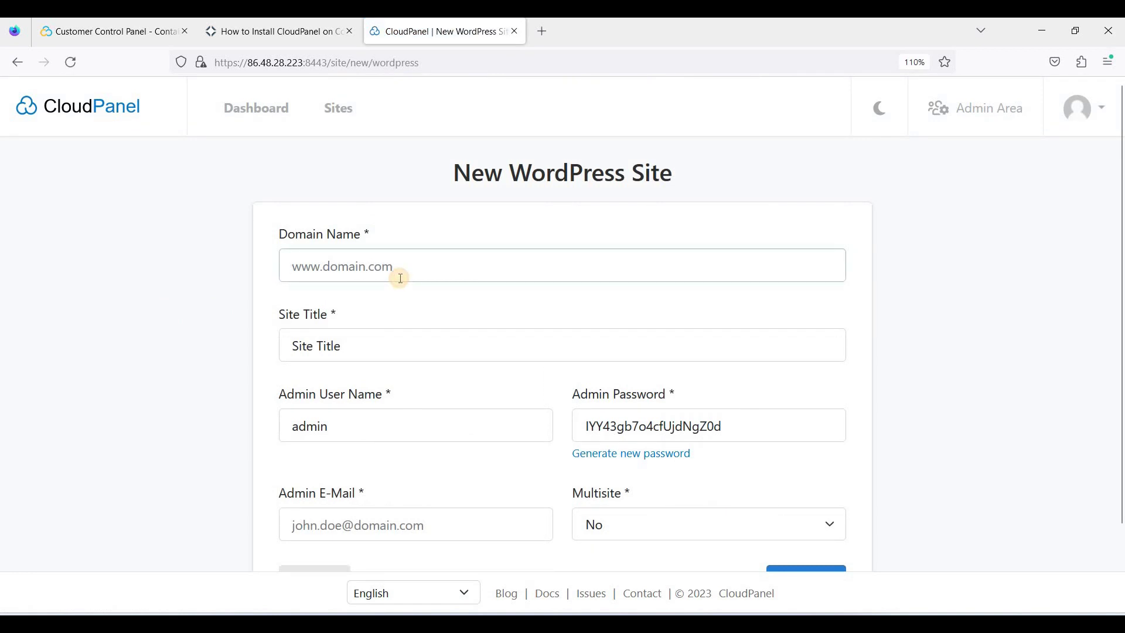
type("webshanks")
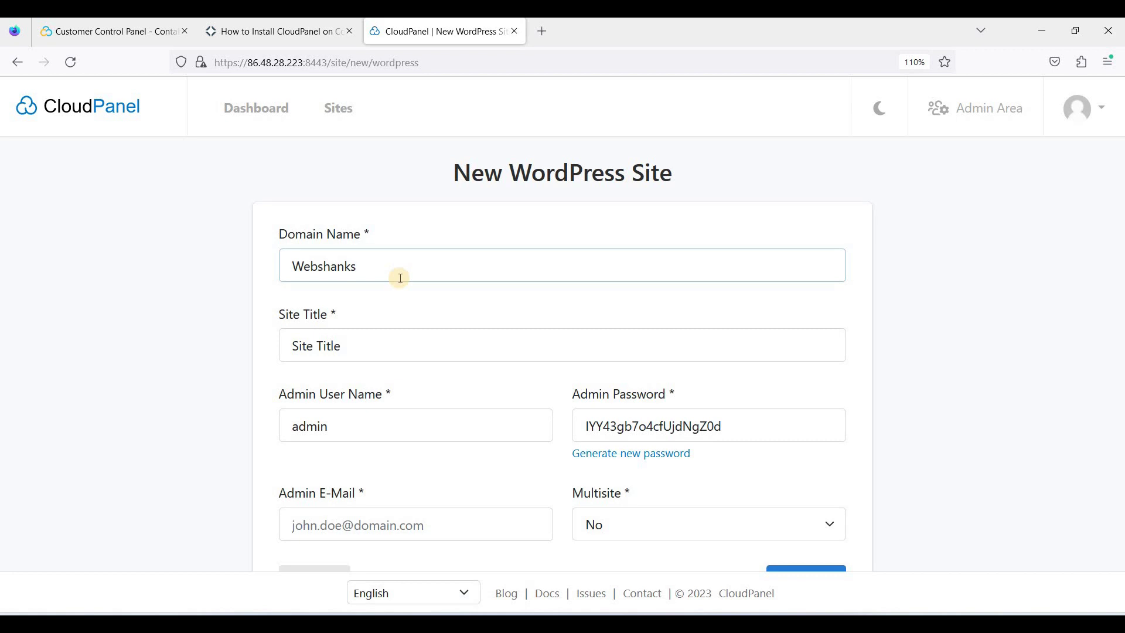
type(".com")
left_click(388, 339)
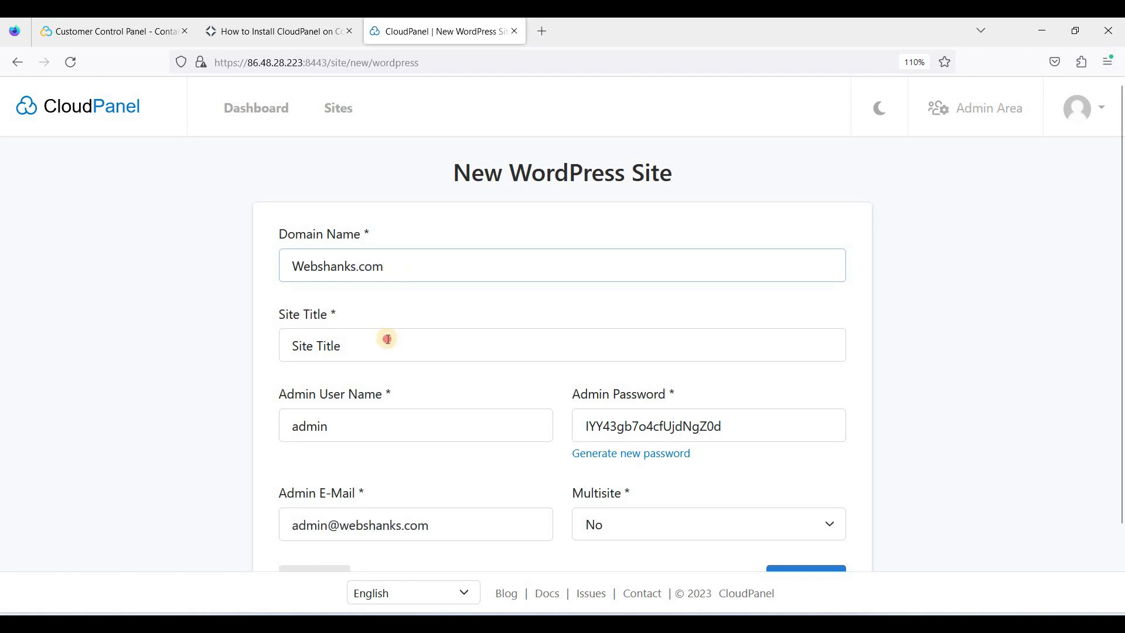
key("ctrl+a")
type("Websh")
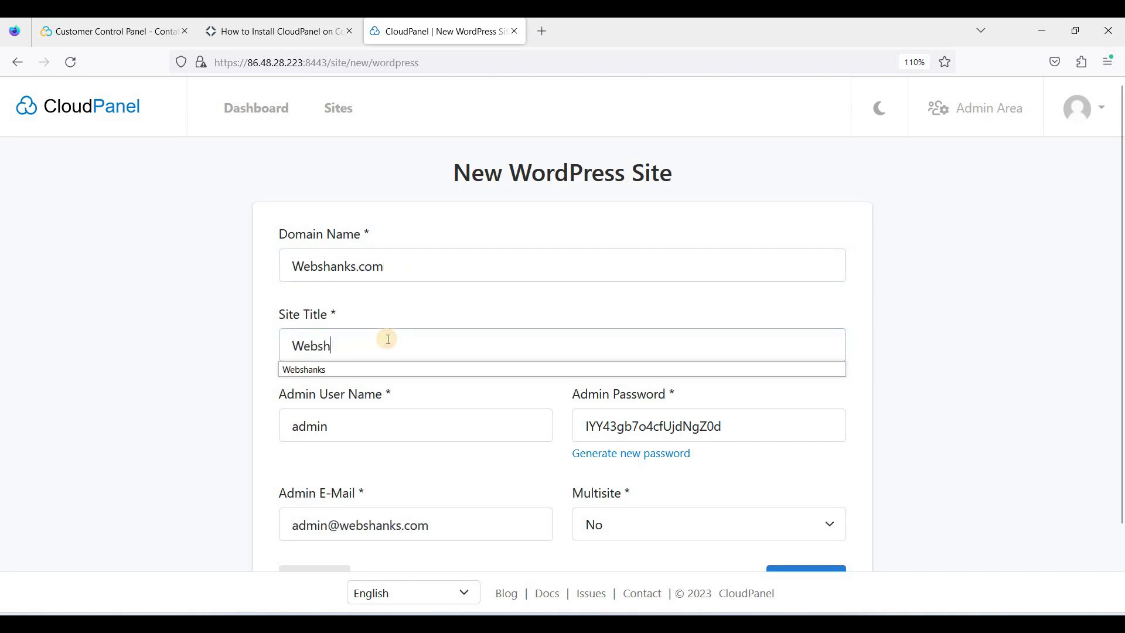
type("anks")
Step: Check the generated admin user name, password and e-mail, then create the WordPress site
left_click(391, 434)
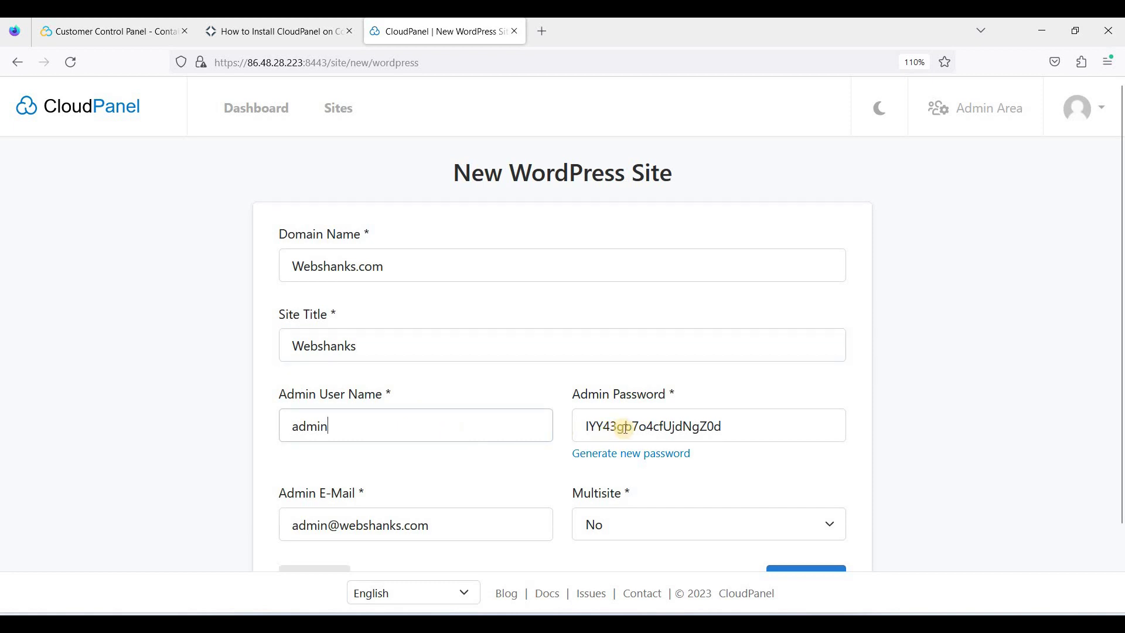
left_click(703, 427)
key("ctrl+a")
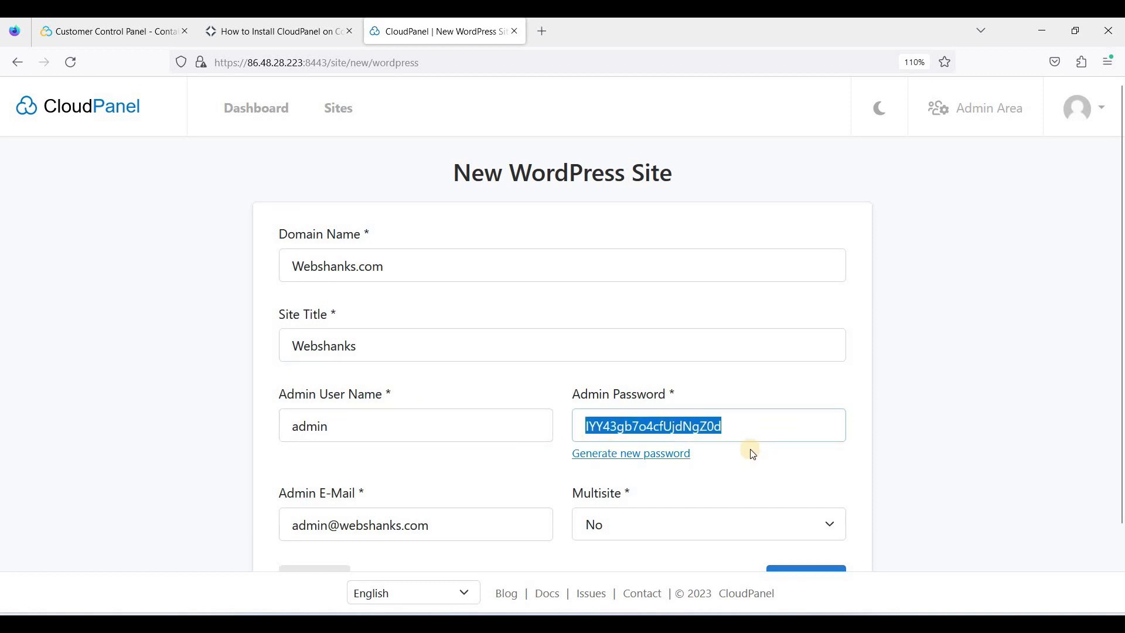
scroll(708, 404, "down", 3)
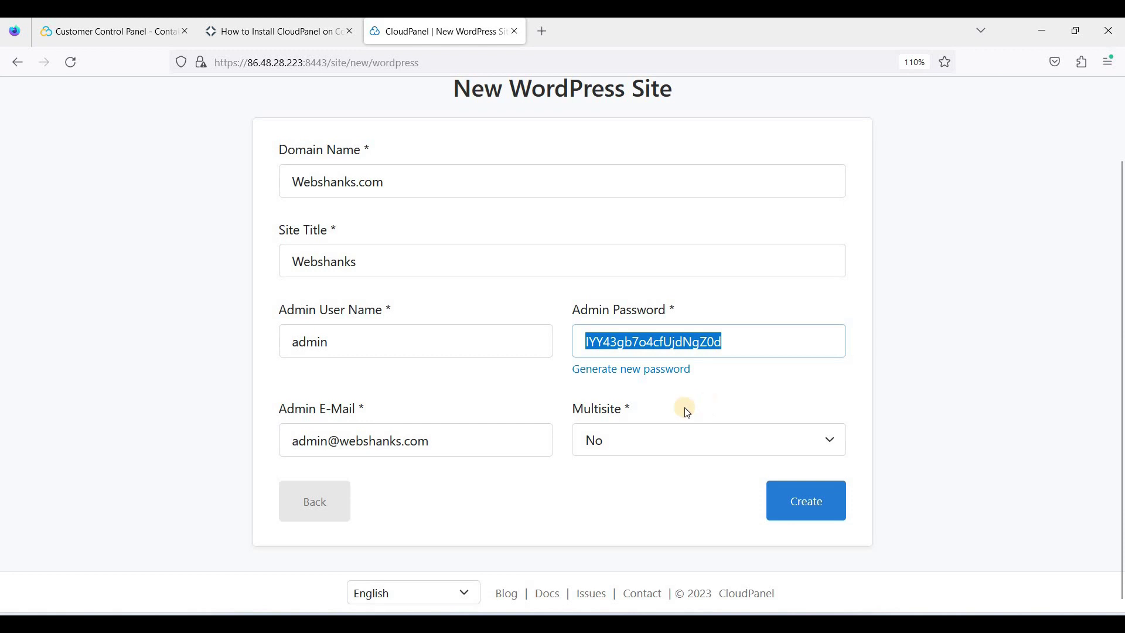
left_click(327, 440)
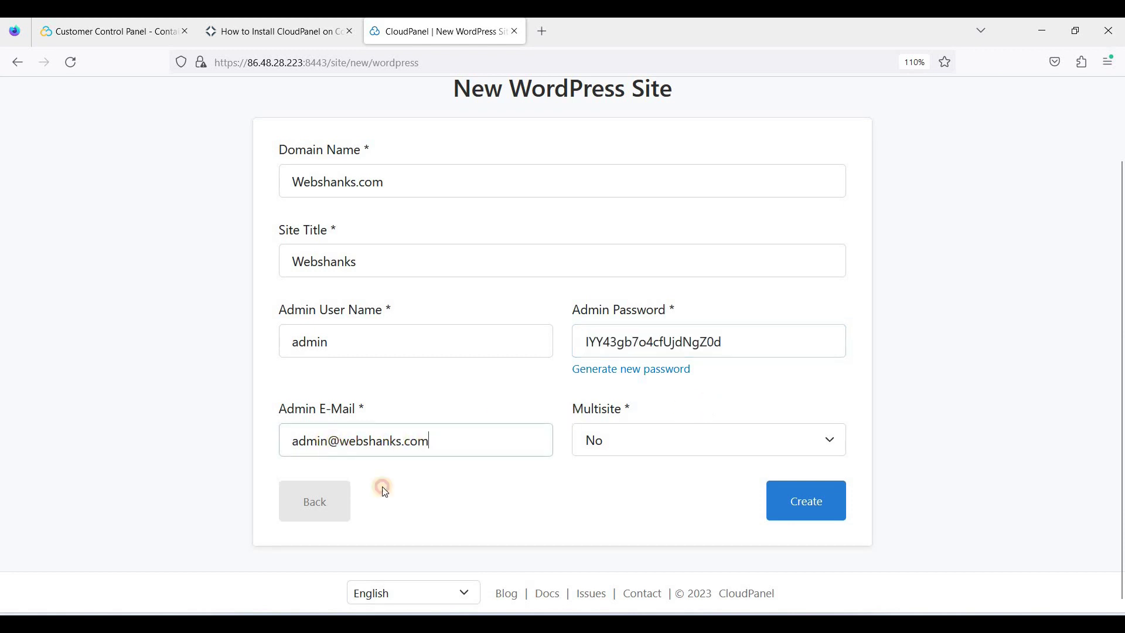
left_click(770, 505)
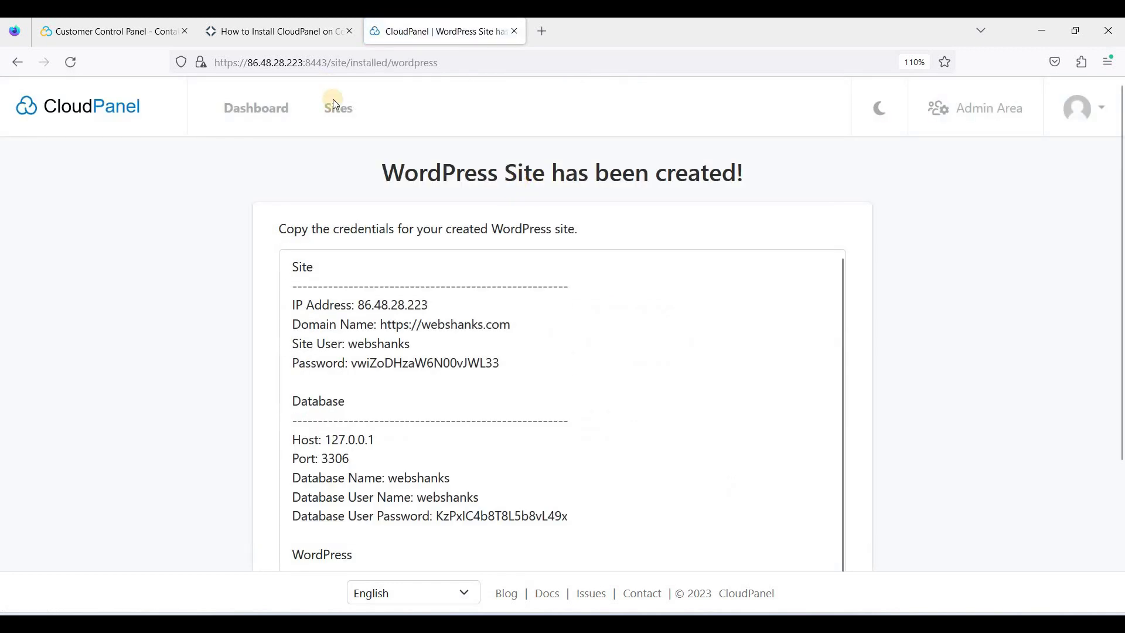
Step: Scroll through the confirmation page's site, database and WordPress credentials for webshanks.com
scroll(504, 258, "down", 3)
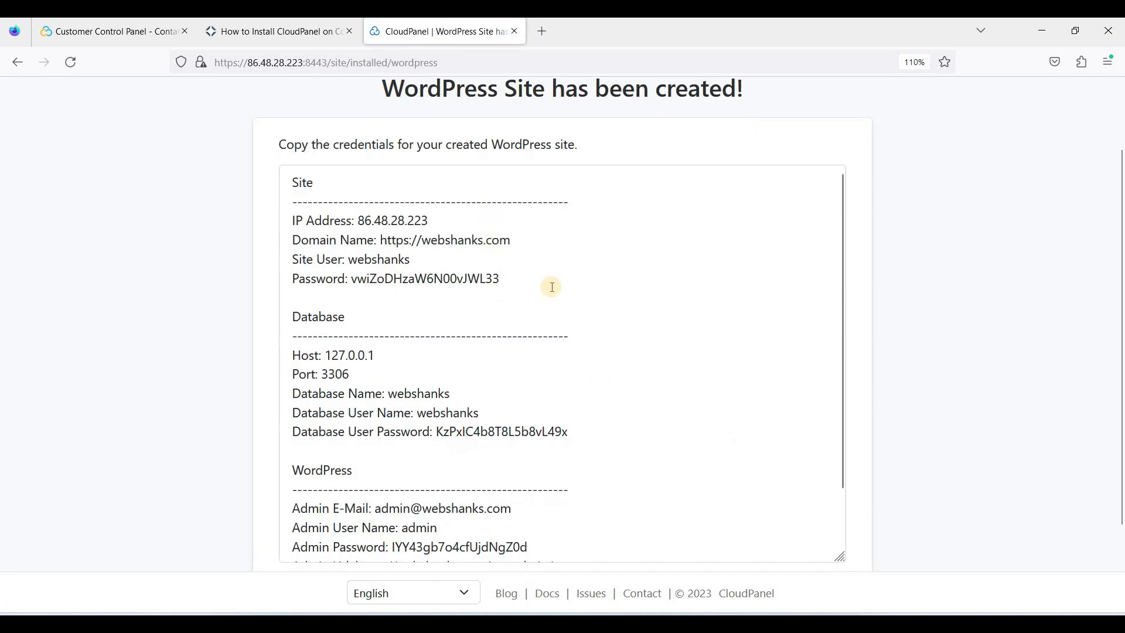
scroll(831, 301, "up", 3)
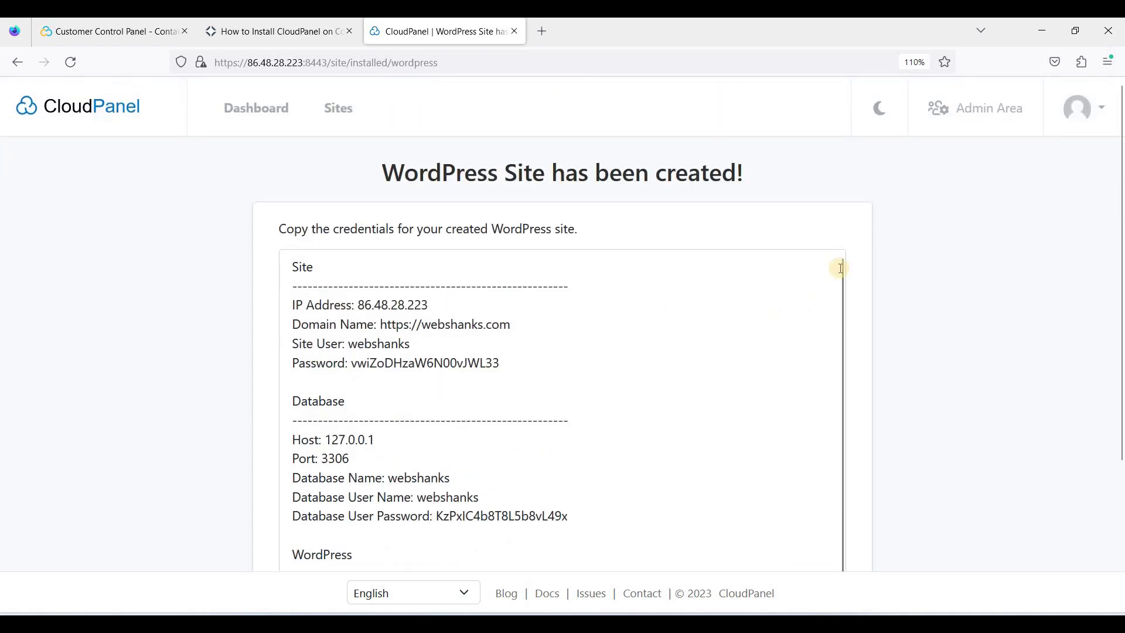
scroll(770, 300, "down", 2)
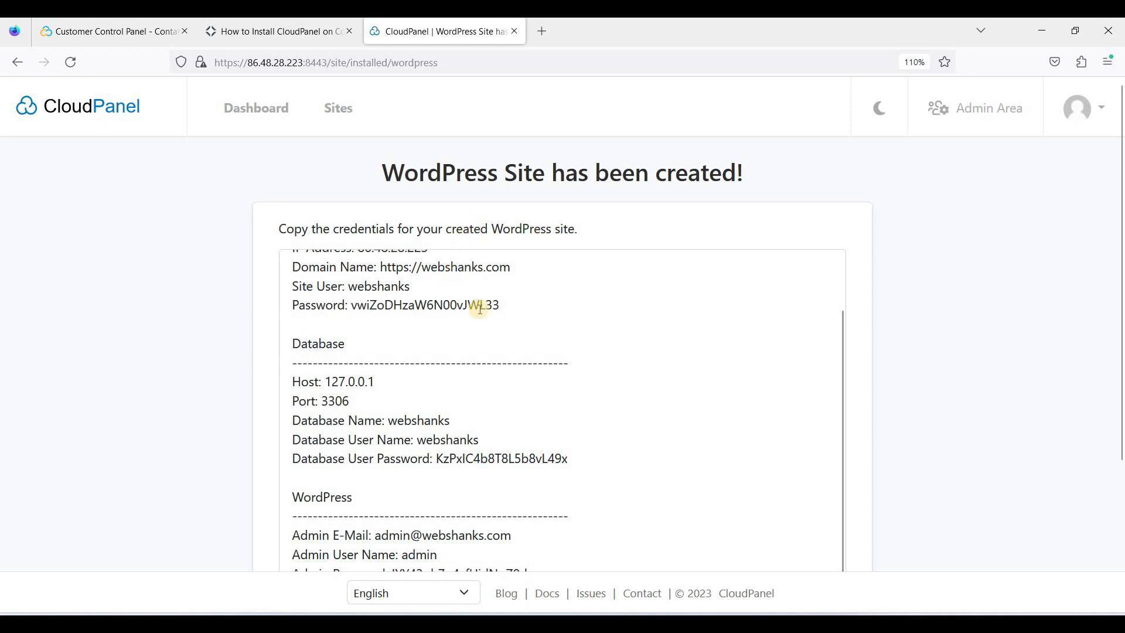
scroll(454, 305, "up", 2)
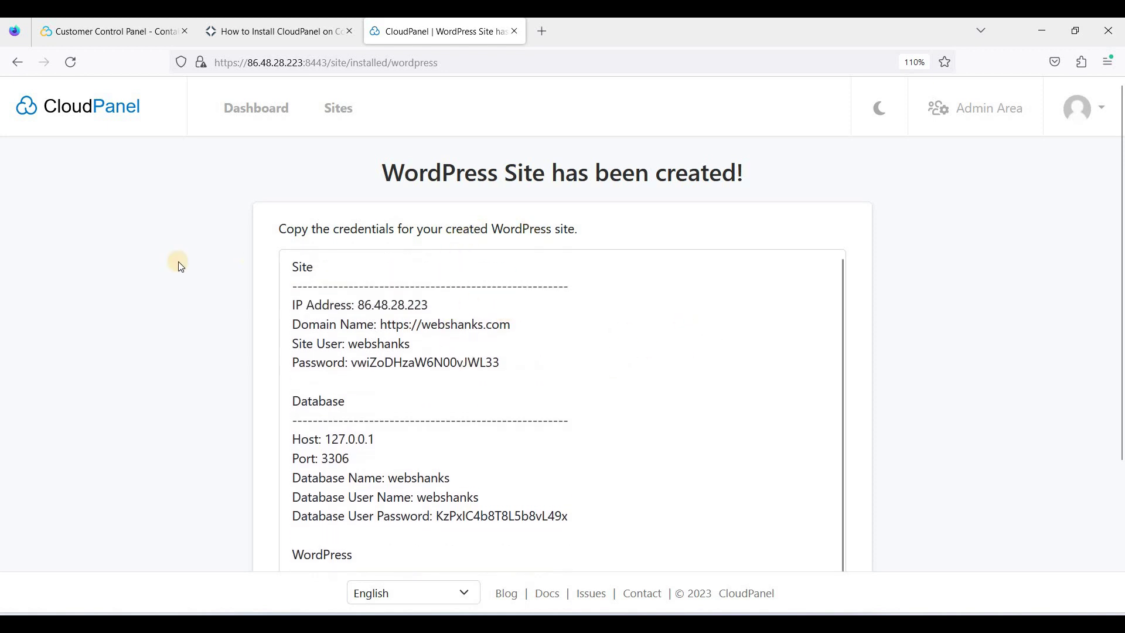
scroll(331, 298, "down", 3)
scroll(384, 263, "up", 2)
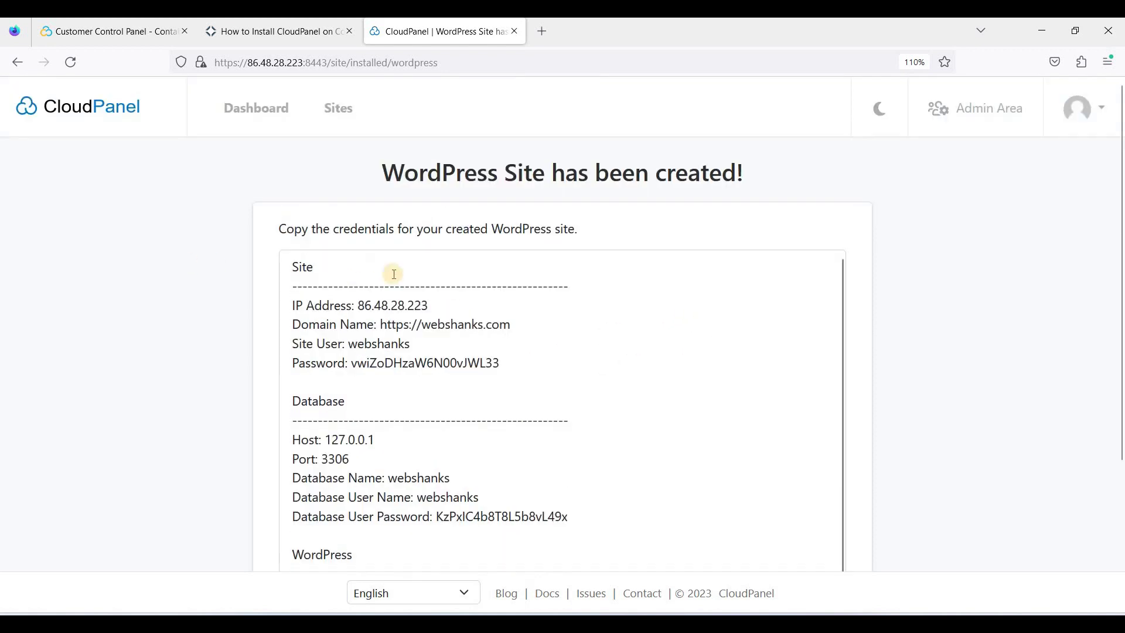
scroll(545, 313, "down", 2)
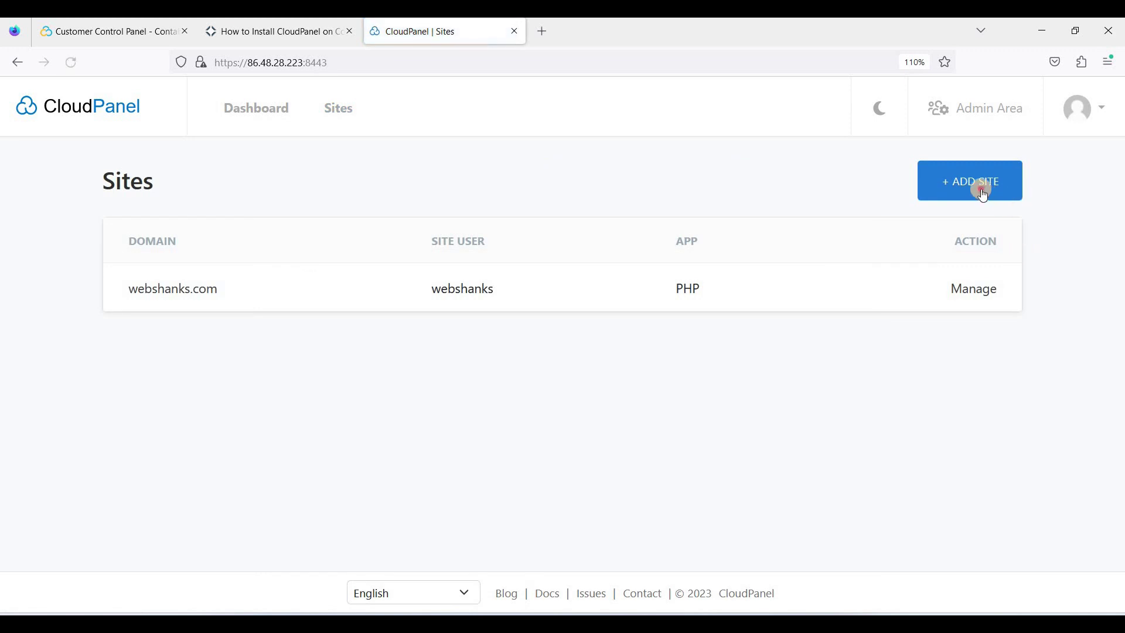
Step: Start a new PHP site and pick Drupal 10 as its application
left_click(979, 188)
left_click(703, 382)
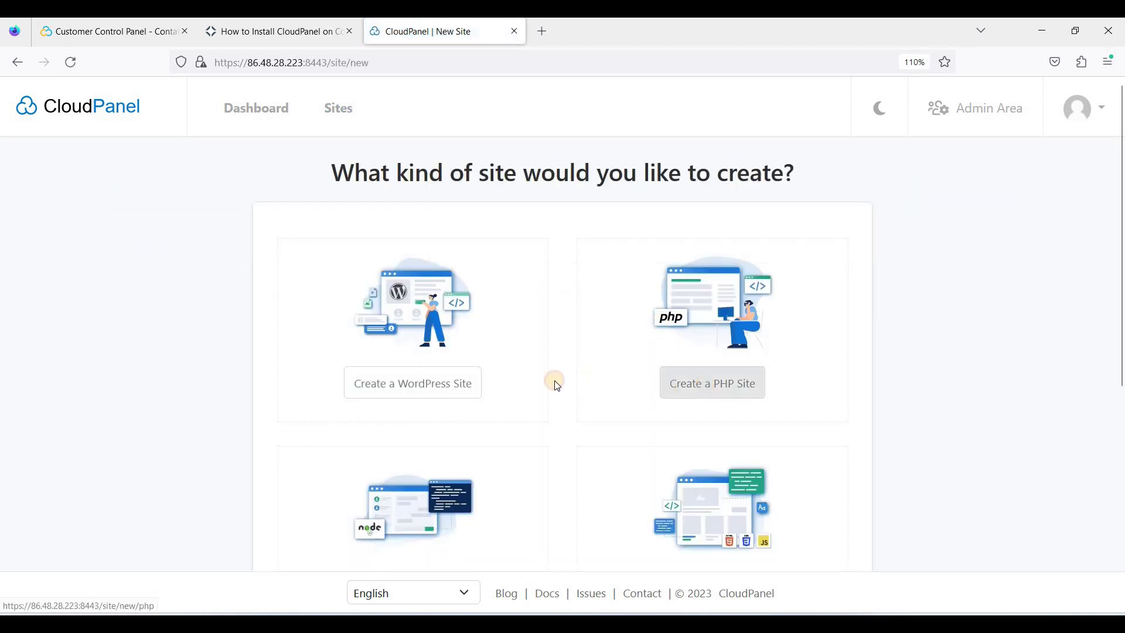
left_click(437, 265)
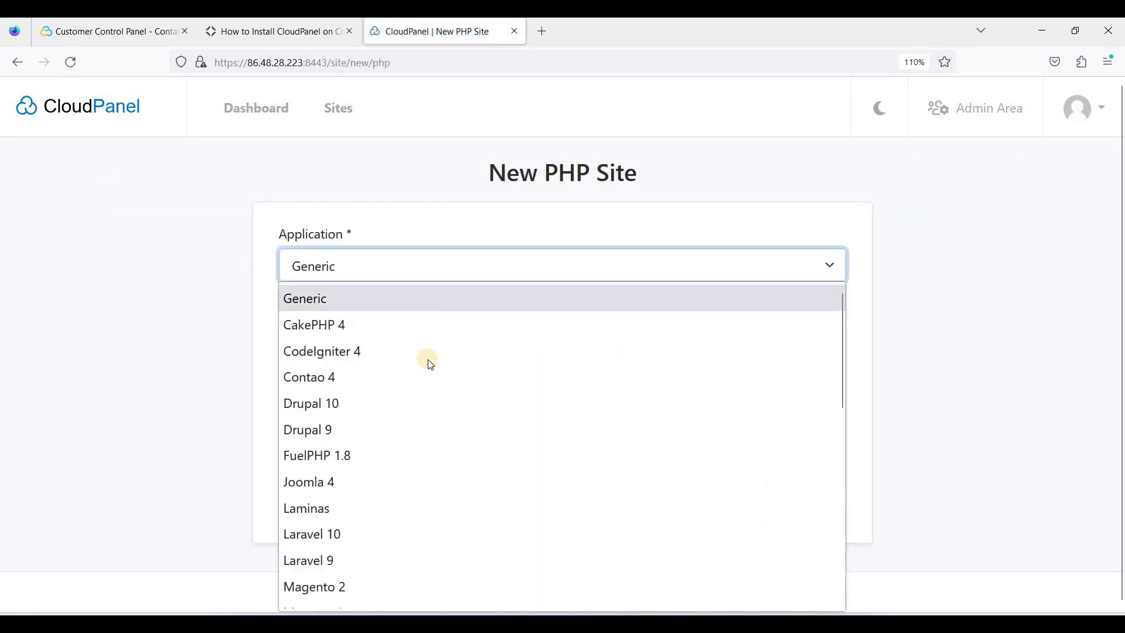
scroll(430, 360, "down", 3)
scroll(433, 420, "down", 5)
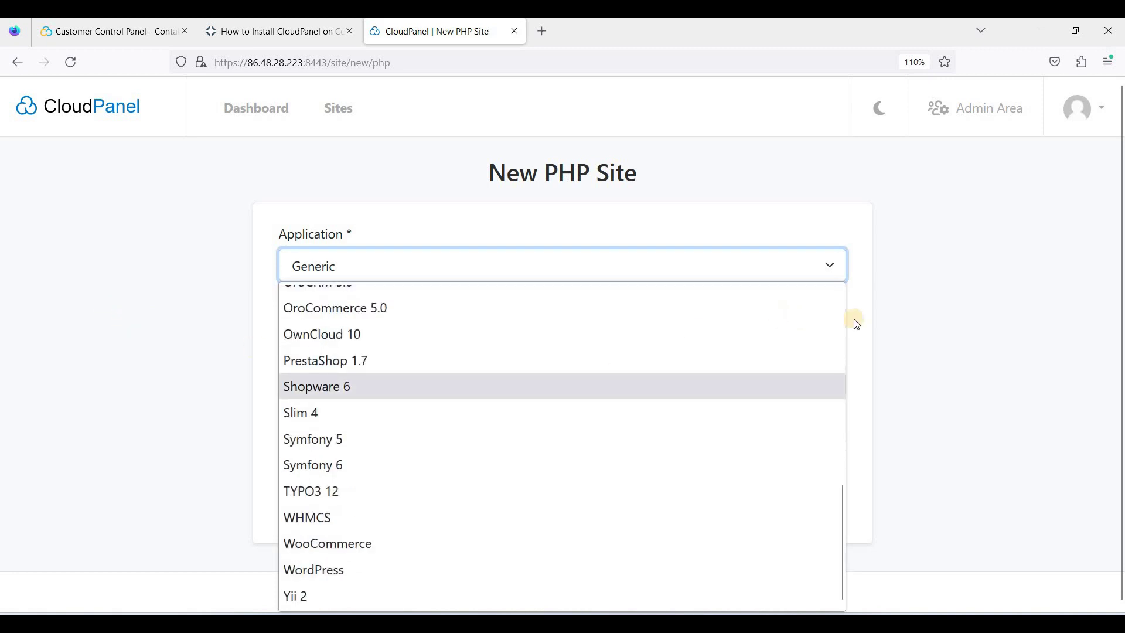
scroll(504, 366, "up", 5)
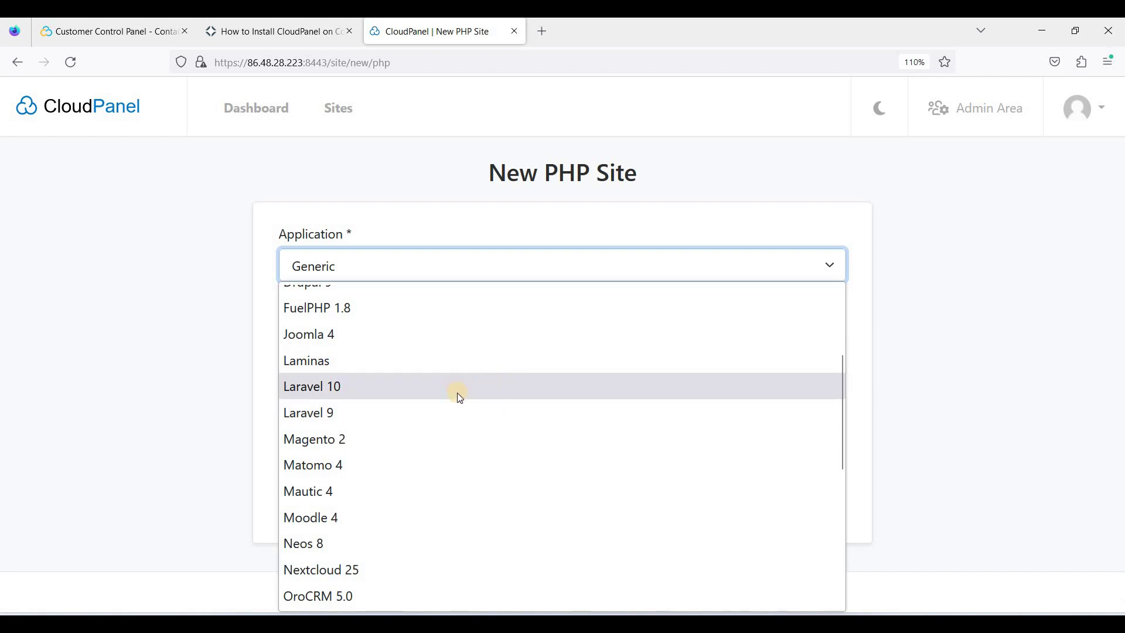
scroll(457, 391, "up", 3)
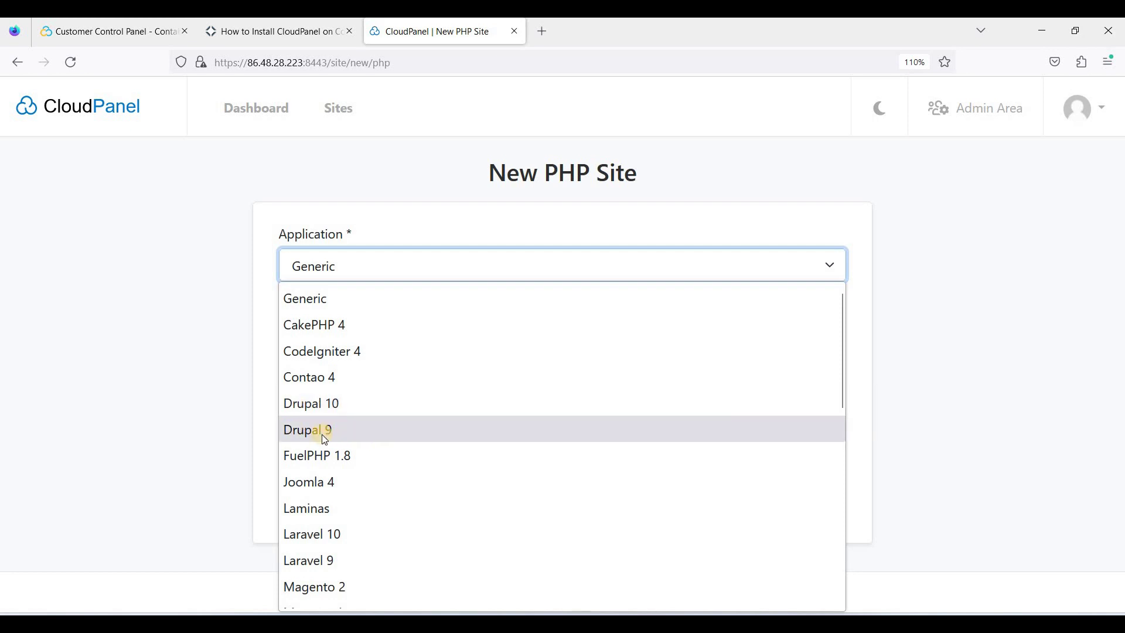
left_click(333, 408)
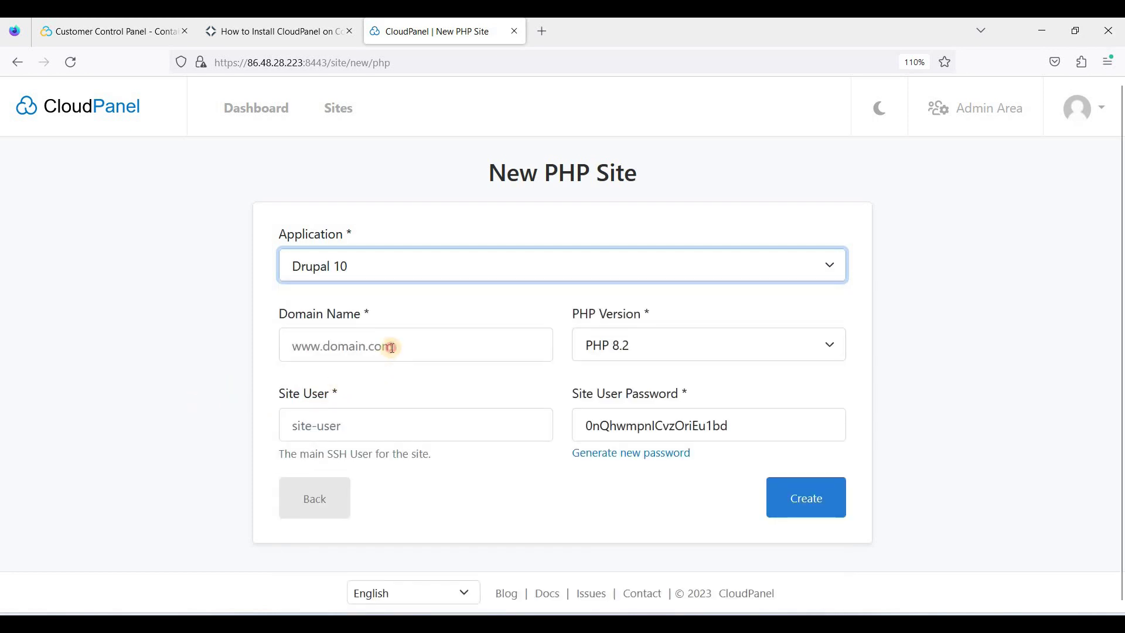
Step: Set the domain name to webshanks1.com and the PHP version to 8.0
left_click(392, 347)
type("we")
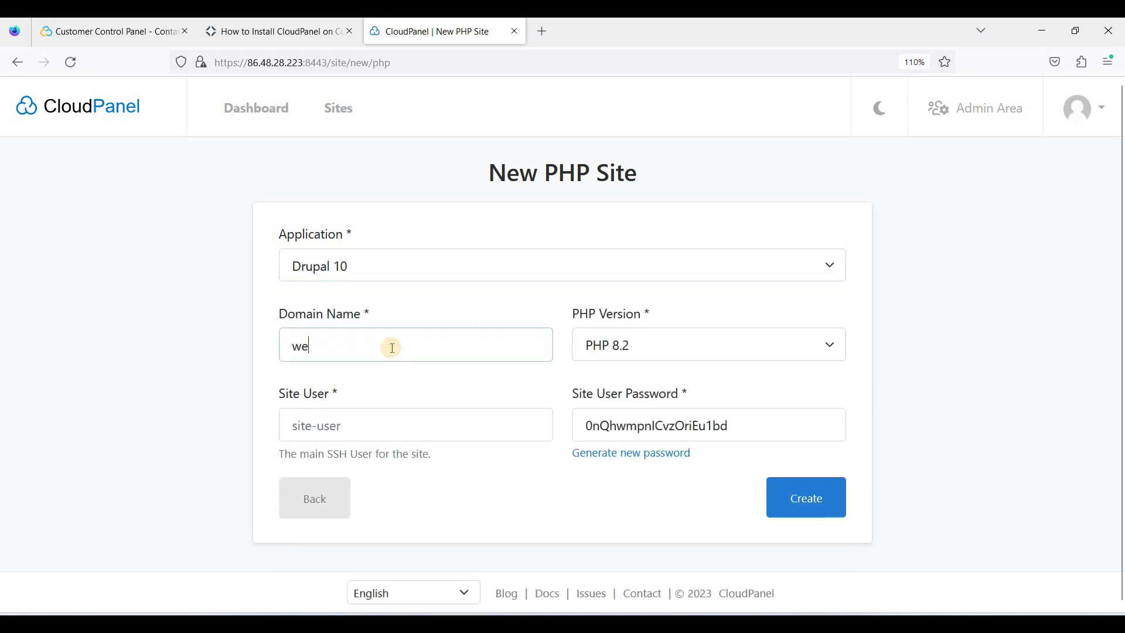
type("bshanks")
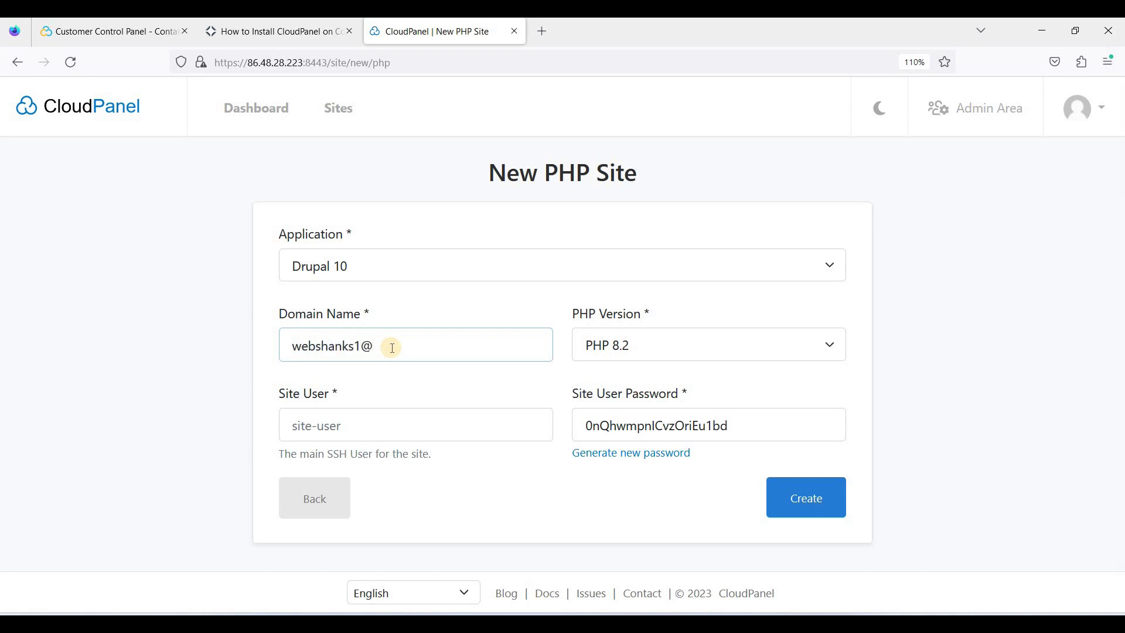
type("1.com")
left_click(651, 344)
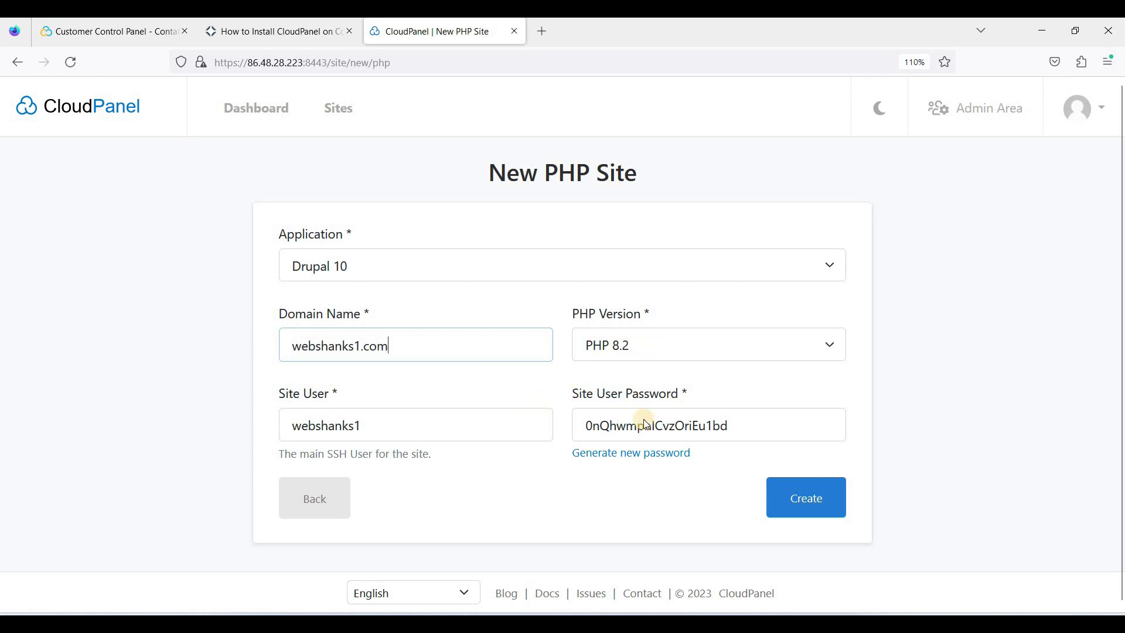
left_click(636, 429)
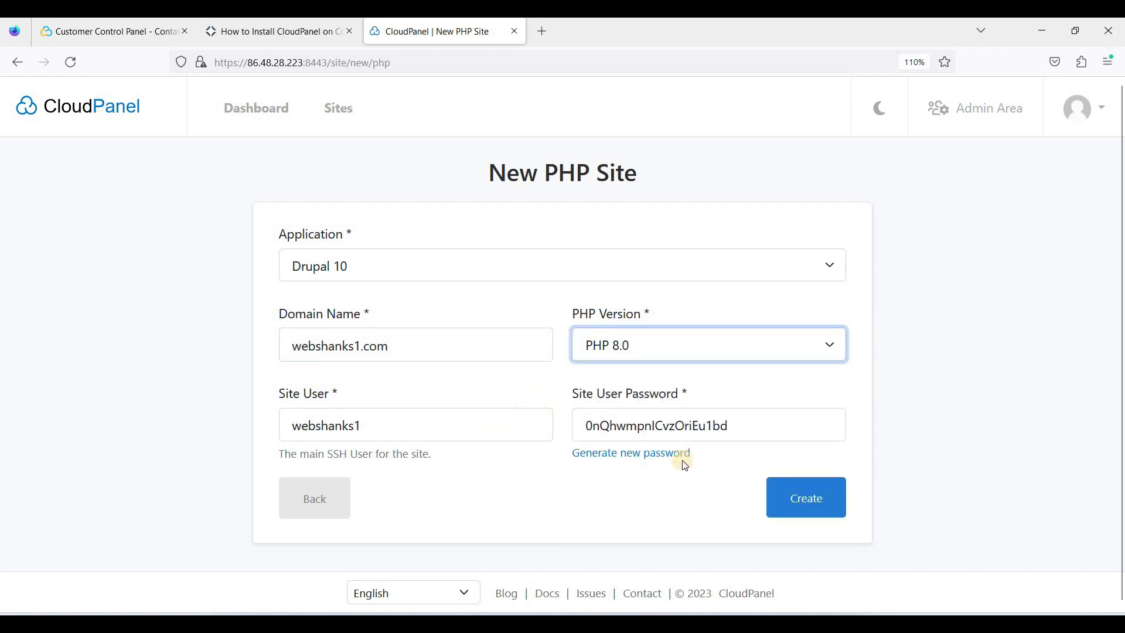
Step: Create the webshanks1.com Drupal site, then go to the Admin Area's empty Users page
left_click(804, 509)
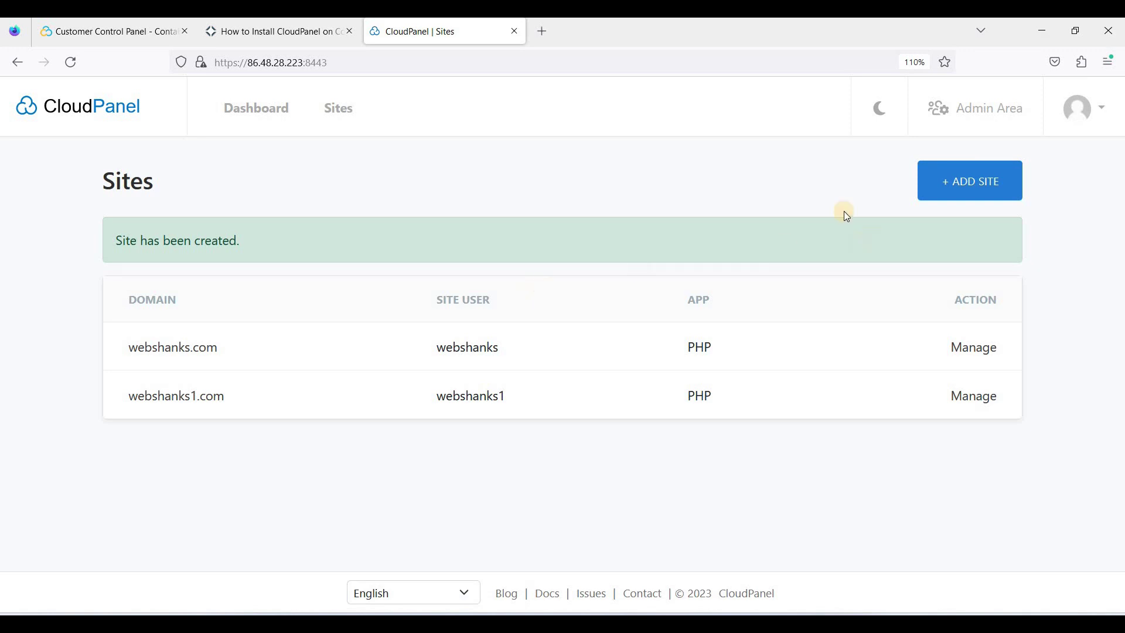
left_click(973, 108)
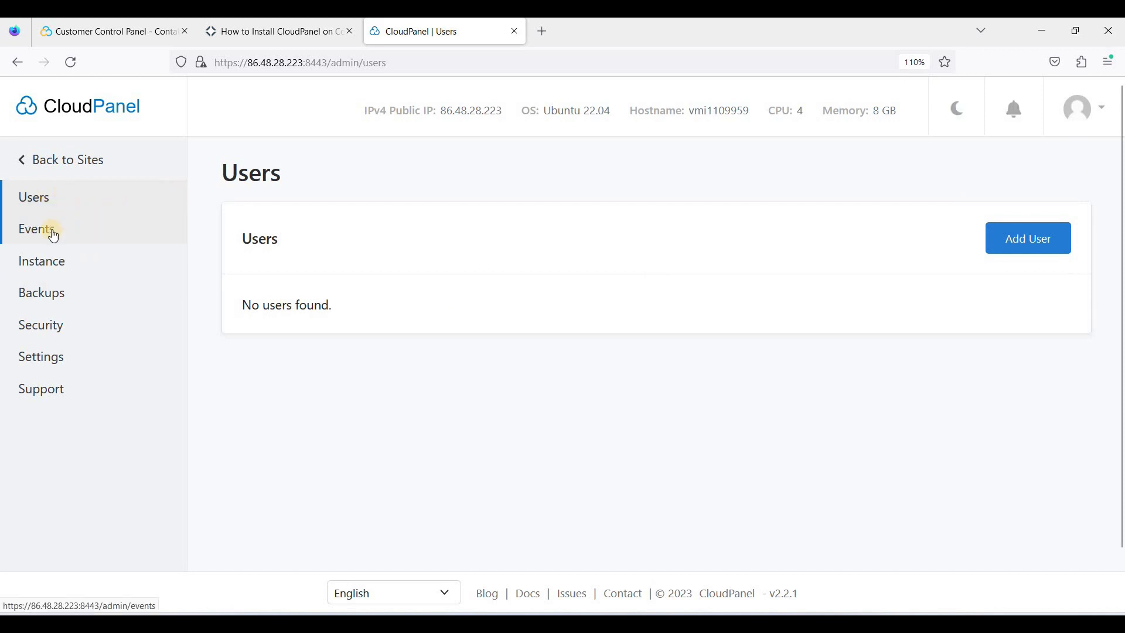
Step: Review the Admin Area's Events log of panel activity
left_click(51, 249)
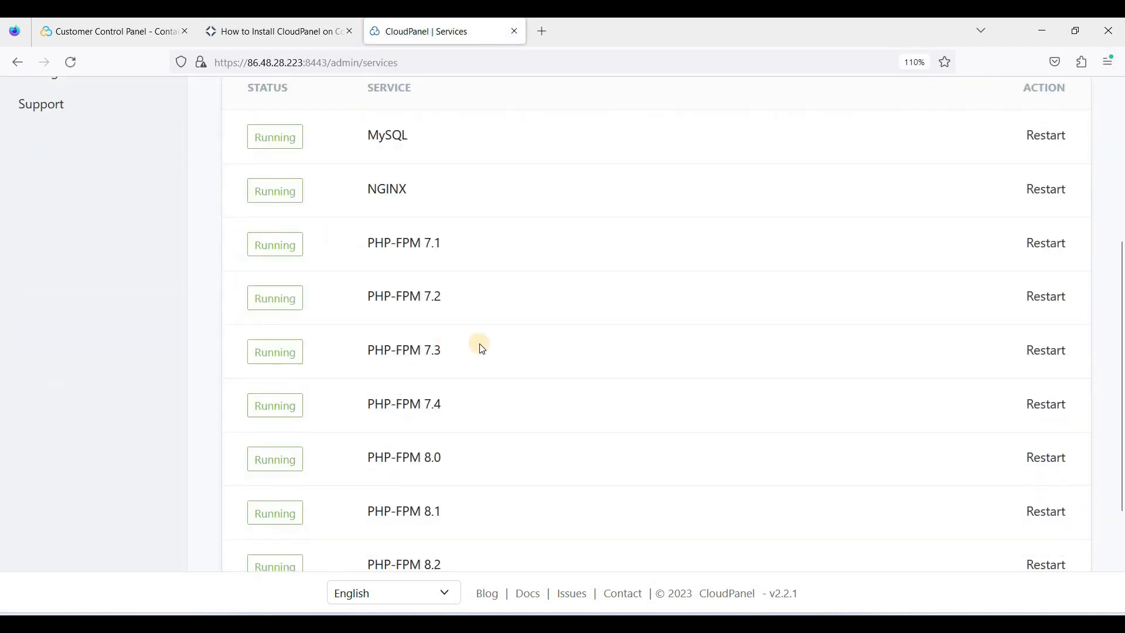
scroll(482, 350, "up", 4)
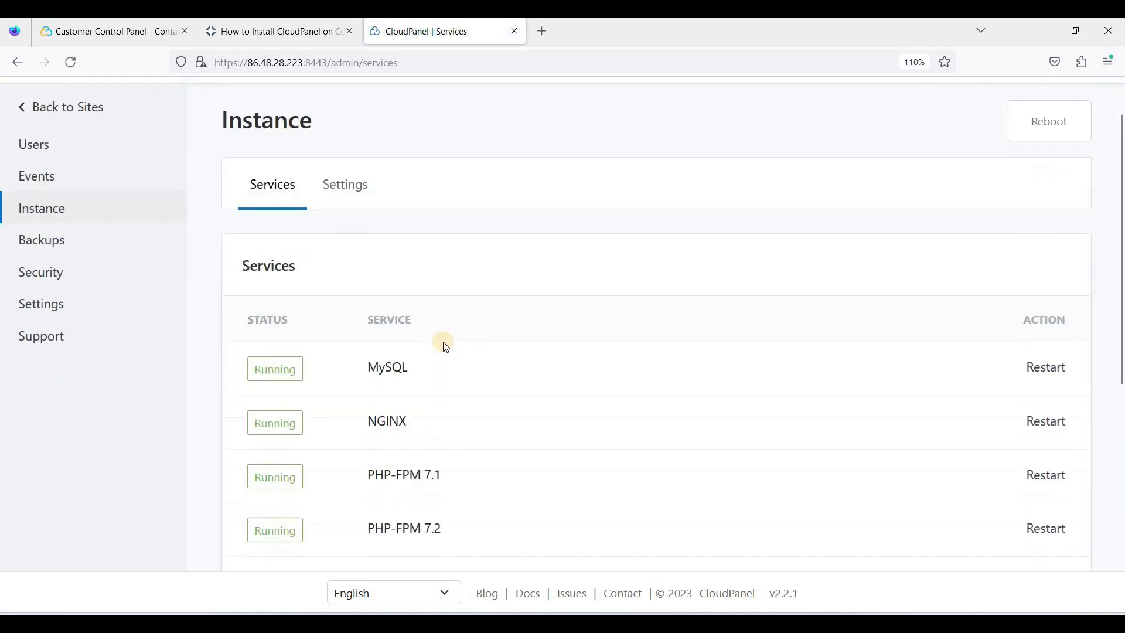
scroll(442, 344, "down", 7)
scroll(527, 364, "up", 5)
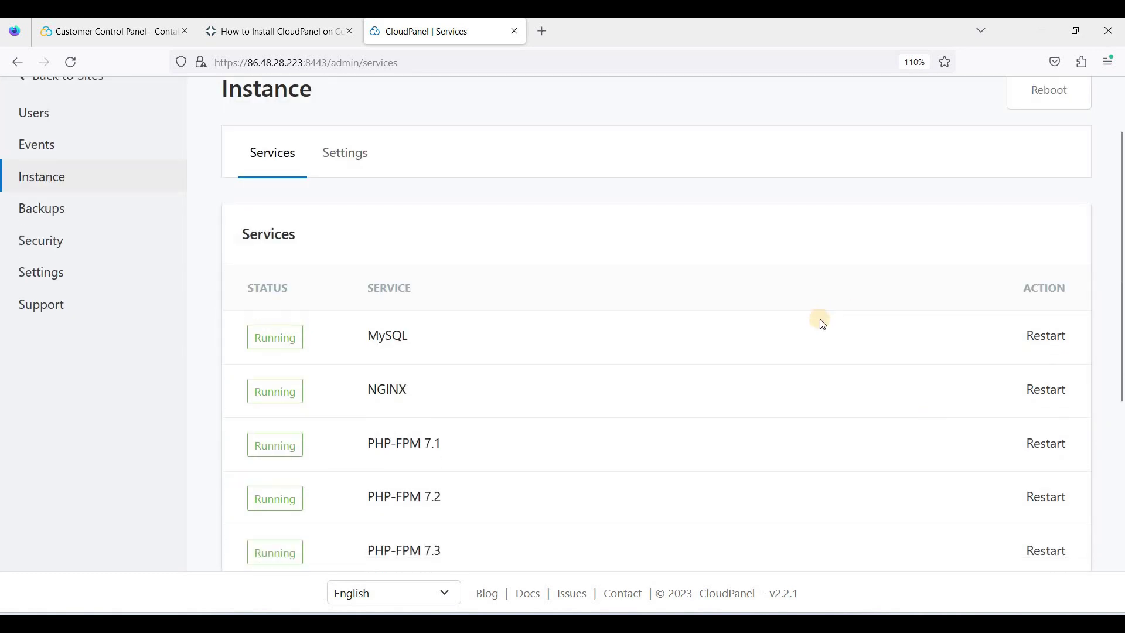
scroll(468, 364, "down", 5)
scroll(467, 364, "up", 5)
scroll(428, 454, "down", 5)
scroll(427, 450, "up", 2)
scroll(427, 457, "down", 2)
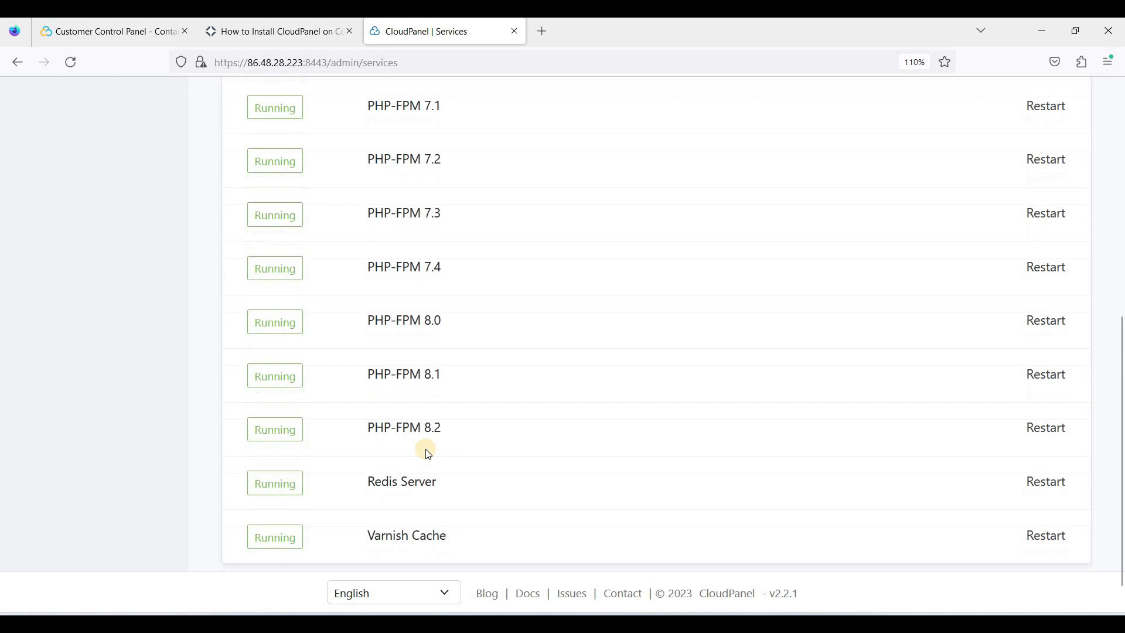
scroll(424, 452, "up", 5)
scroll(434, 392, "down", 2)
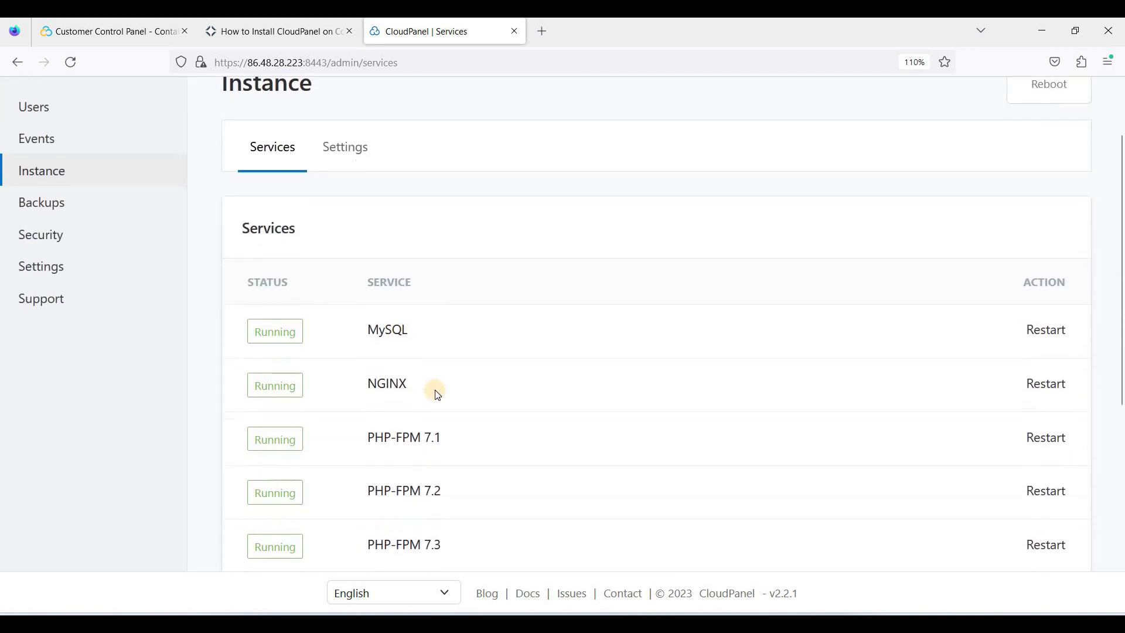
scroll(479, 370, "down", 6)
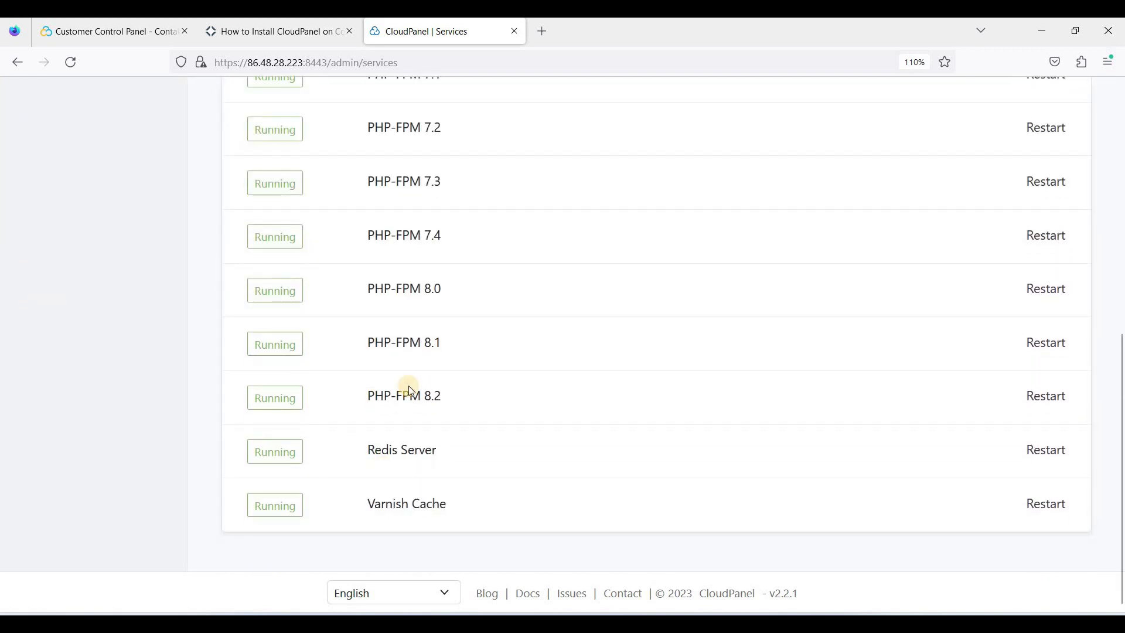
scroll(276, 369, "up", 8)
Step: Look over the Backups, Security and Settings pages and account menu, then return to Sites
left_click(50, 300)
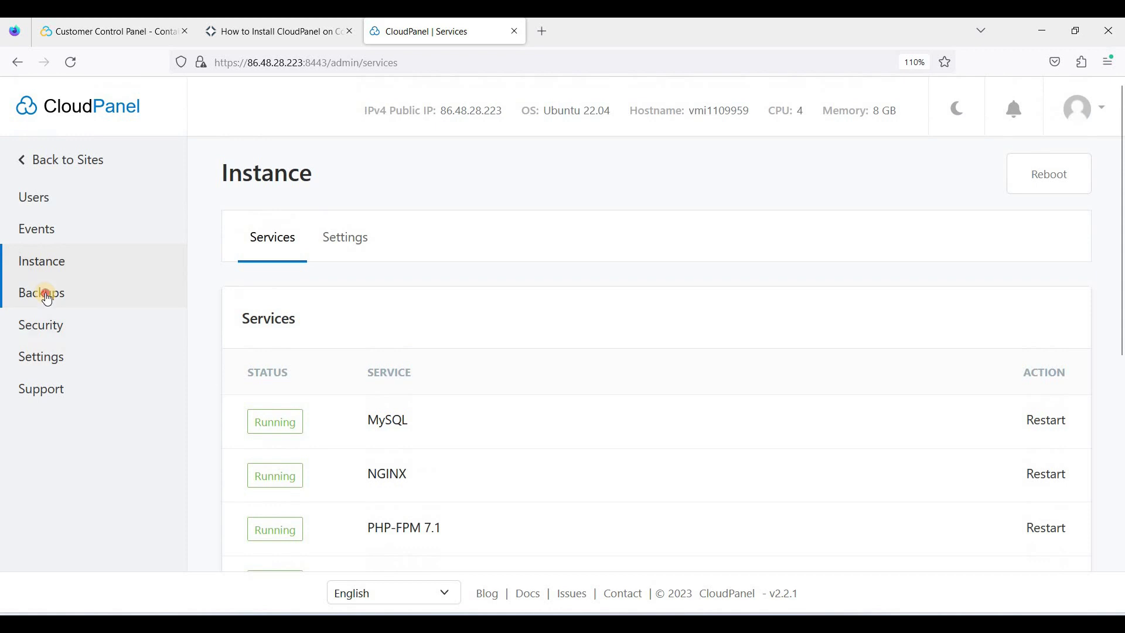
left_click(44, 338)
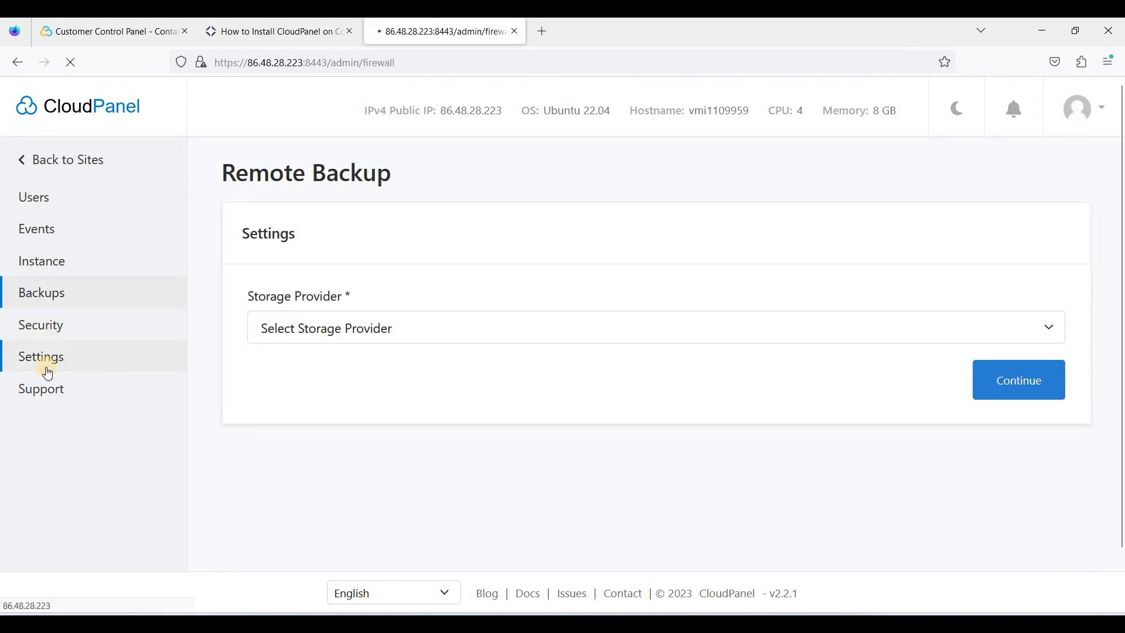
left_click(54, 359)
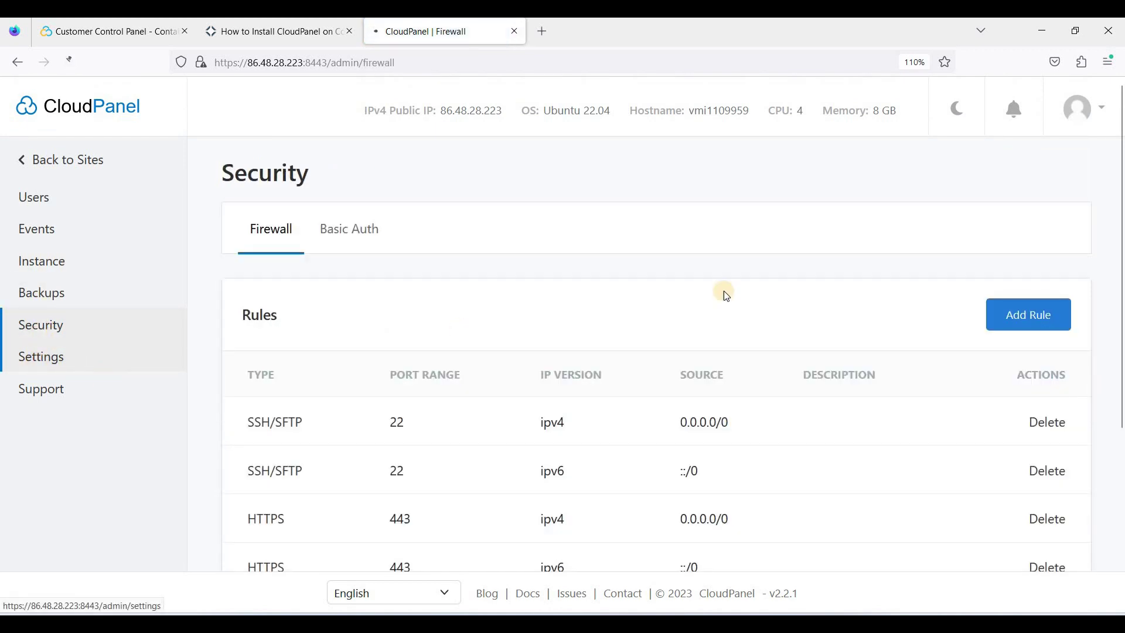
left_click(1084, 112)
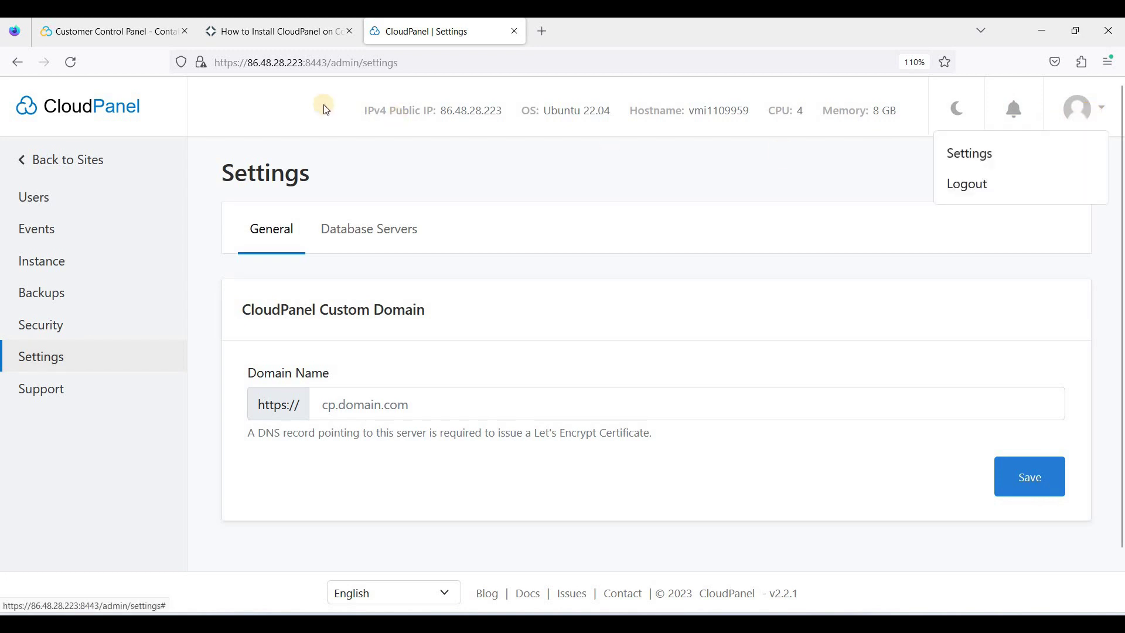
left_click(114, 116)
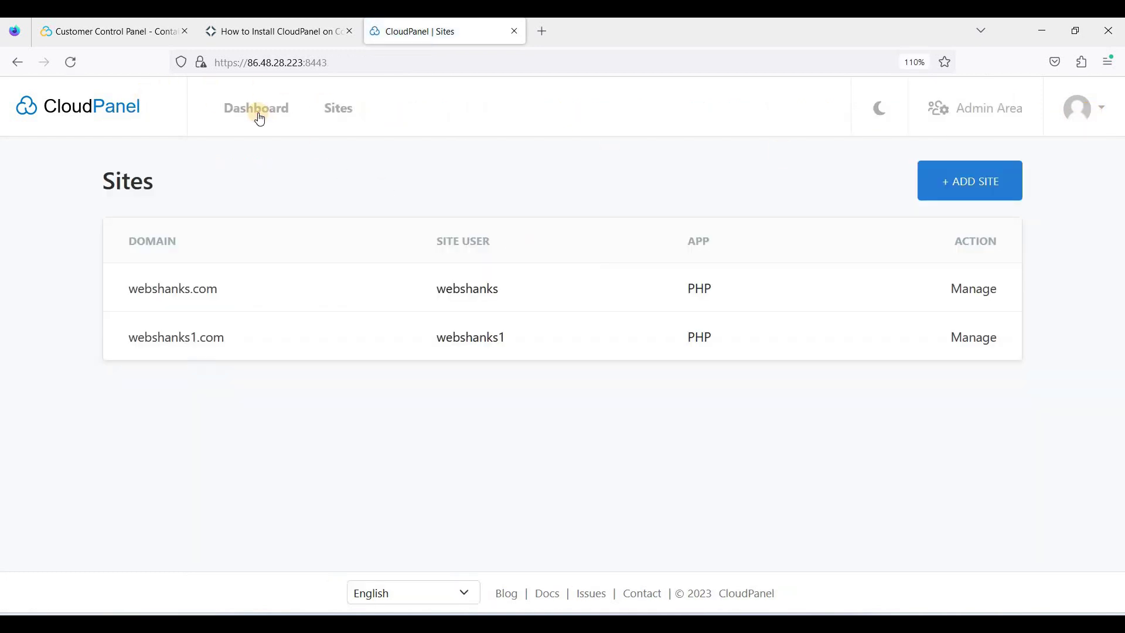
Step: Open the Dashboard and inspect the server details, including the 8 GB memory size
left_click(257, 109)
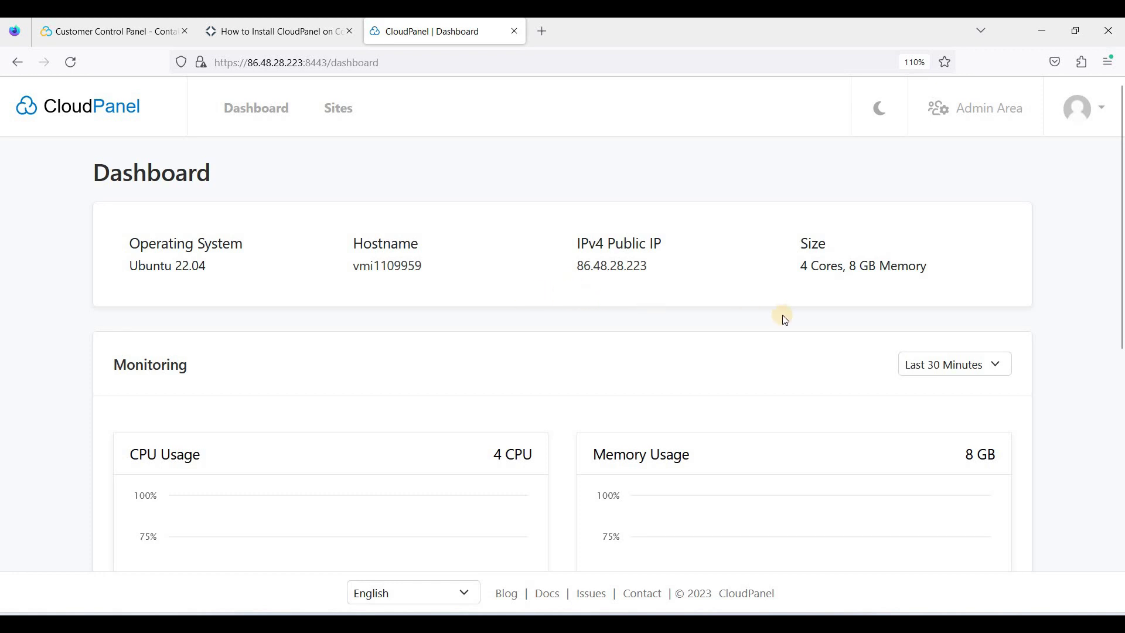
left_click_drag(851, 268, 869, 267)
left_click(697, 280)
Step: Scroll through the CPU, memory, disk and load monitoring charts
scroll(730, 446, "down", 1)
scroll(648, 437, "down", 3)
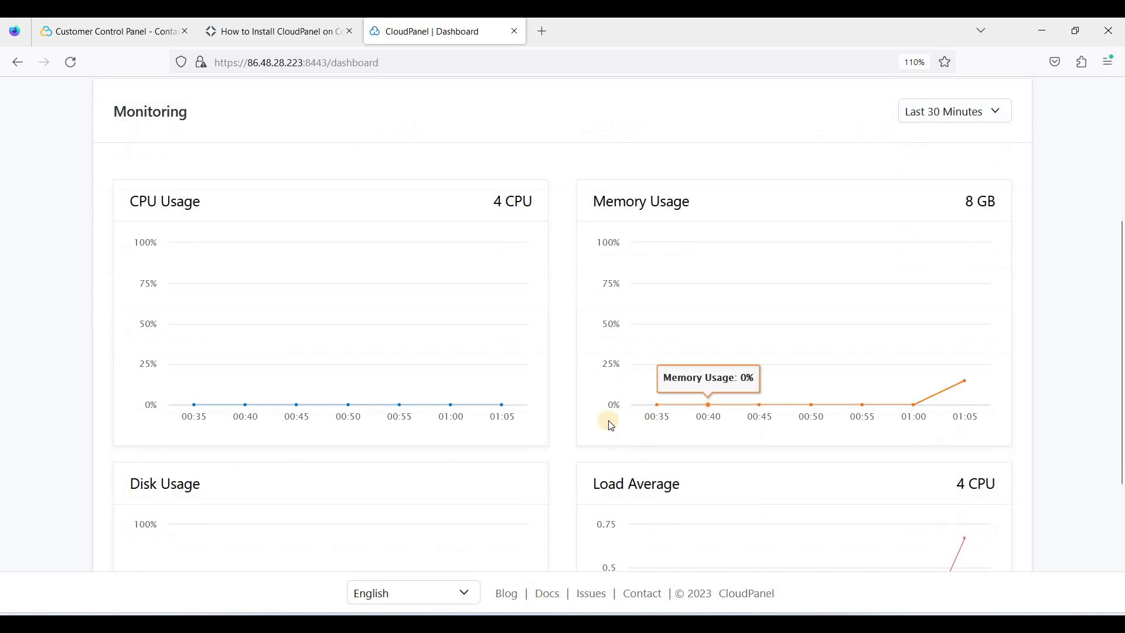
scroll(582, 416, "up", 5)
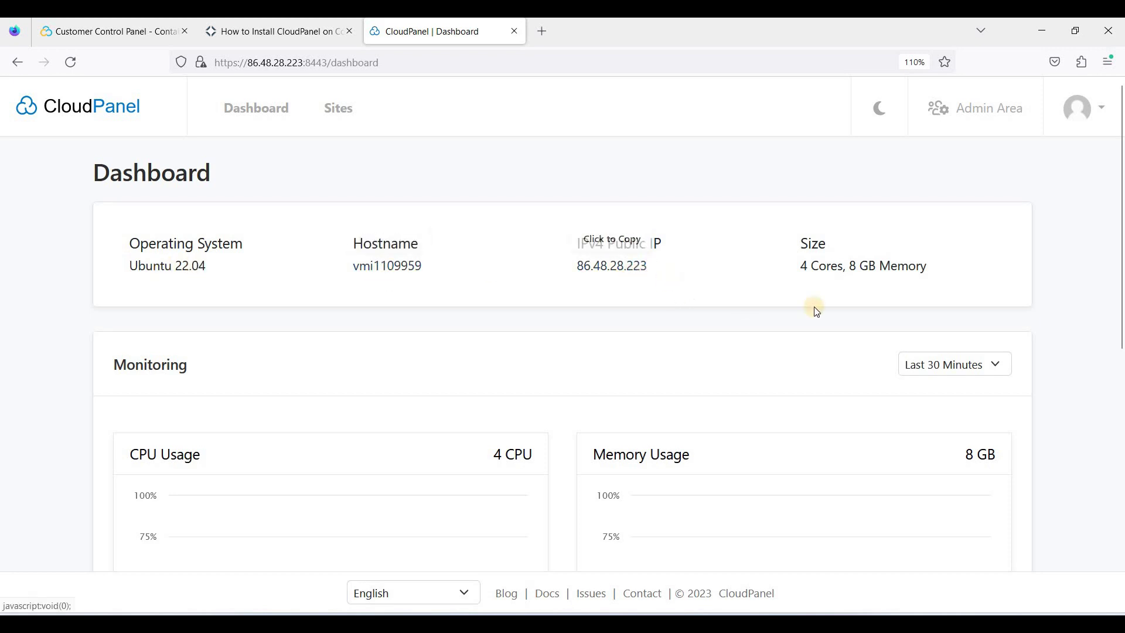
scroll(805, 234, "down", 3)
left_click_drag(799, 180, 876, 185)
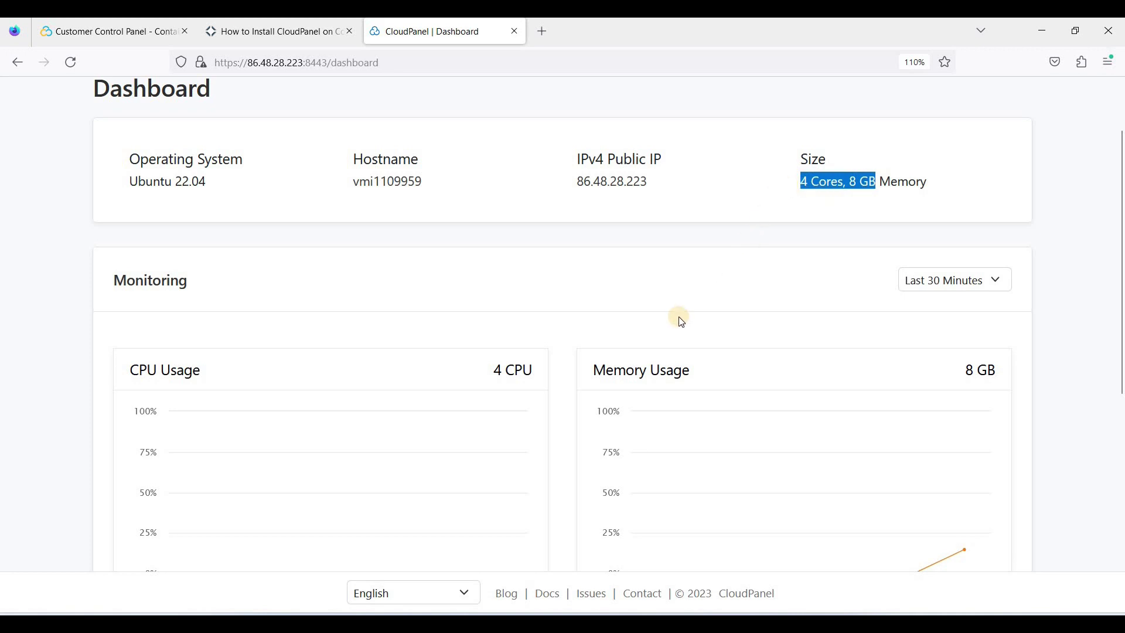
scroll(598, 315, "down", 2)
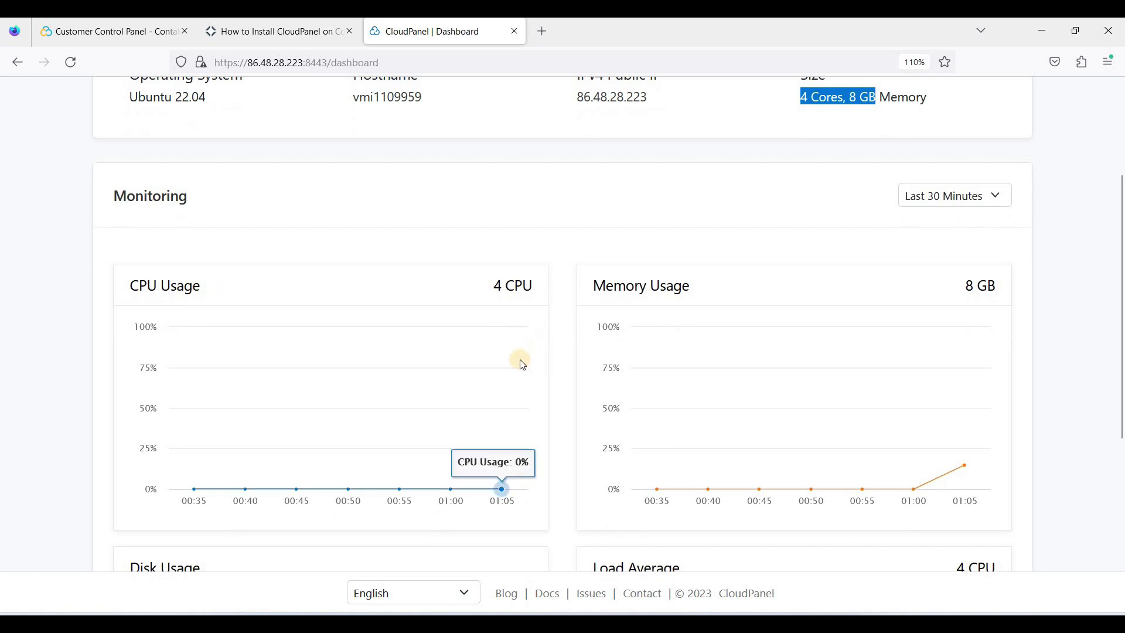
scroll(241, 281, "down", 2)
scroll(429, 320, "down", 1)
scroll(429, 321, "down", 4)
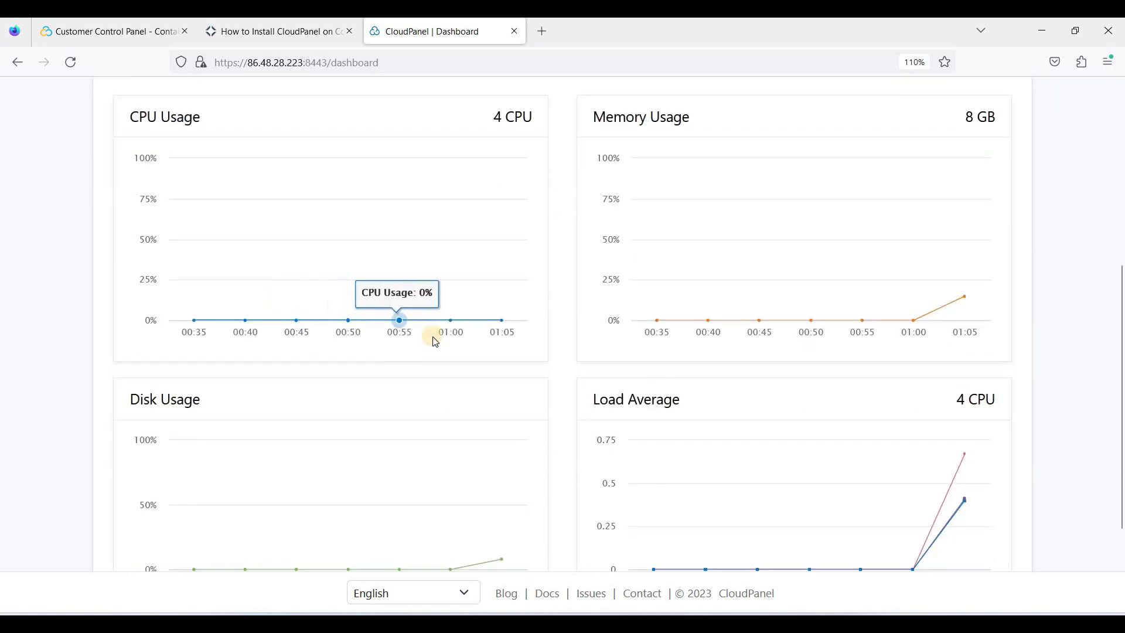
scroll(566, 403, "up", 10)
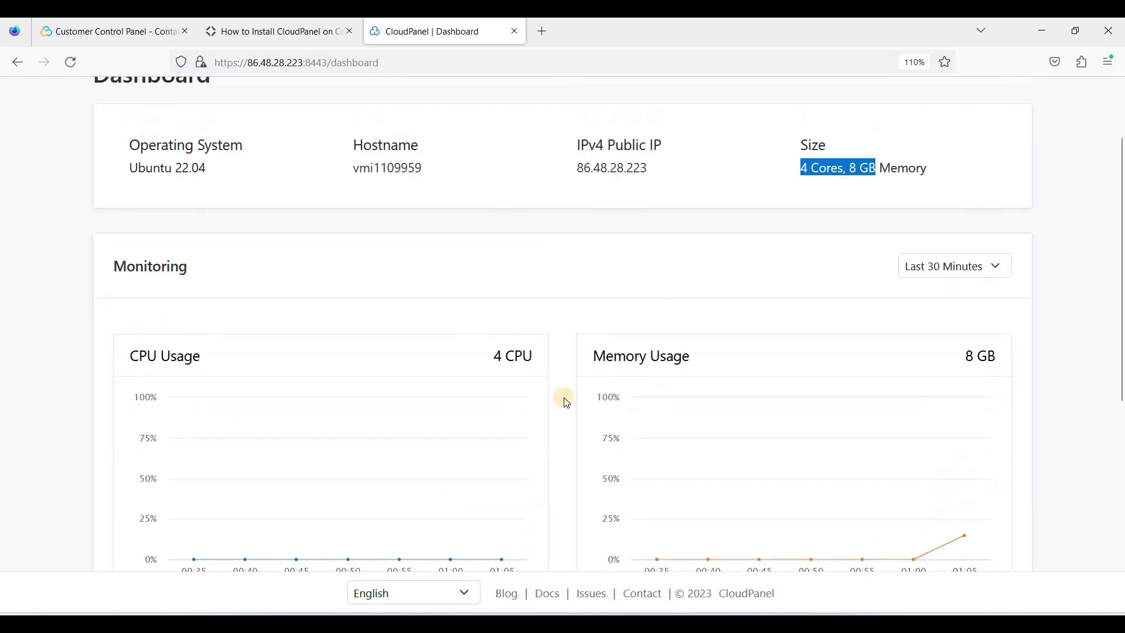